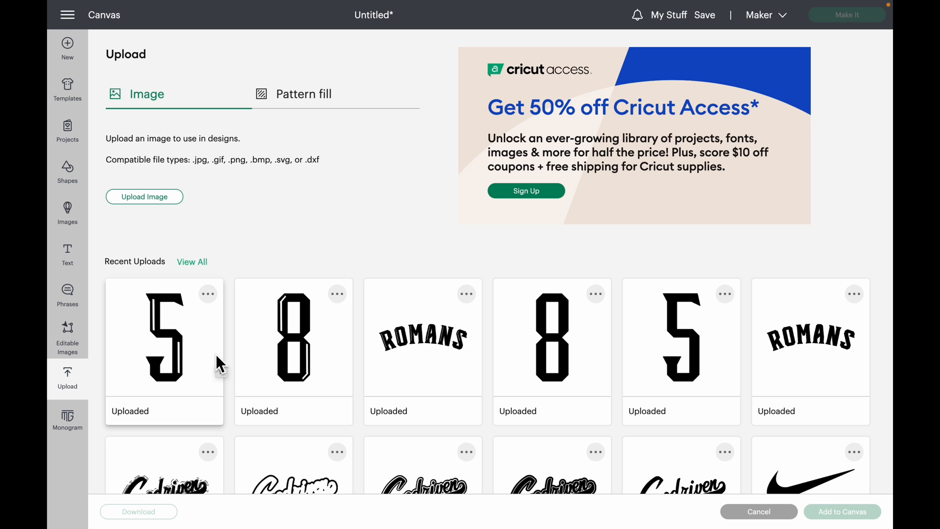
- Add the uploaded detailed 5, detailed 8, Romans lettering, Godriven lettering and Godriven outline images to the canvas
{"action": "scroll", "coordinate": [342, 392], "scroll_direction": "down", "scroll_amount": 2}
{"action": "left_click", "coordinate": [251, 414]}
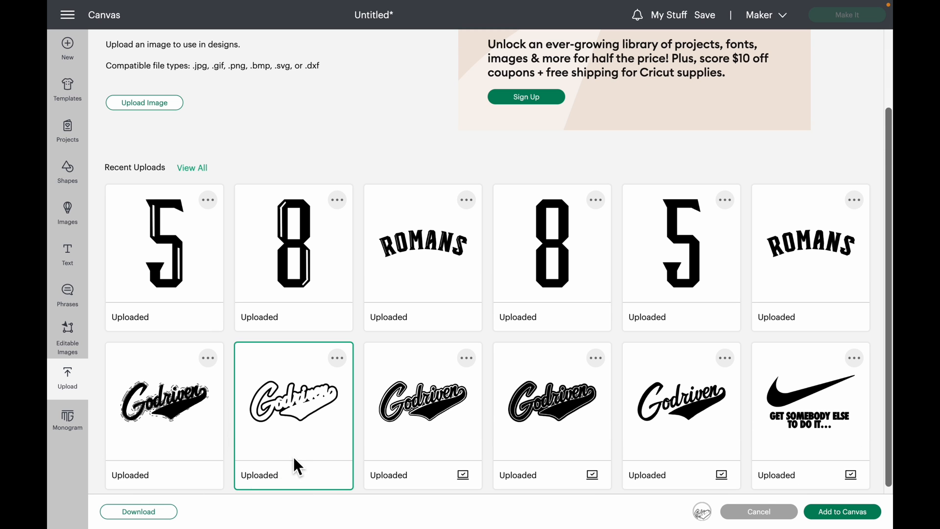
{"action": "left_click", "coordinate": [165, 406]}
{"action": "left_click", "coordinate": [423, 244]}
{"action": "left_click", "coordinate": [294, 245]}
{"action": "left_click", "coordinate": [187, 247]}
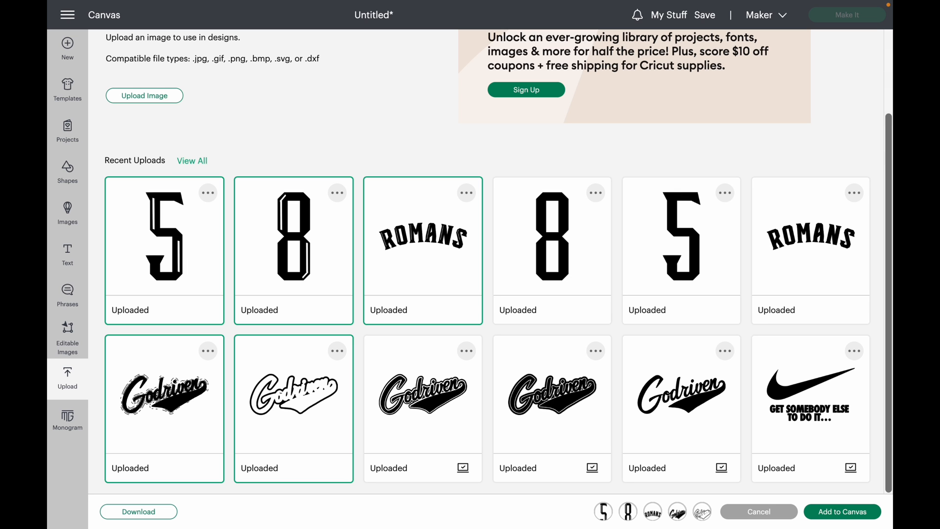
{"action": "left_click", "coordinate": [865, 521]}
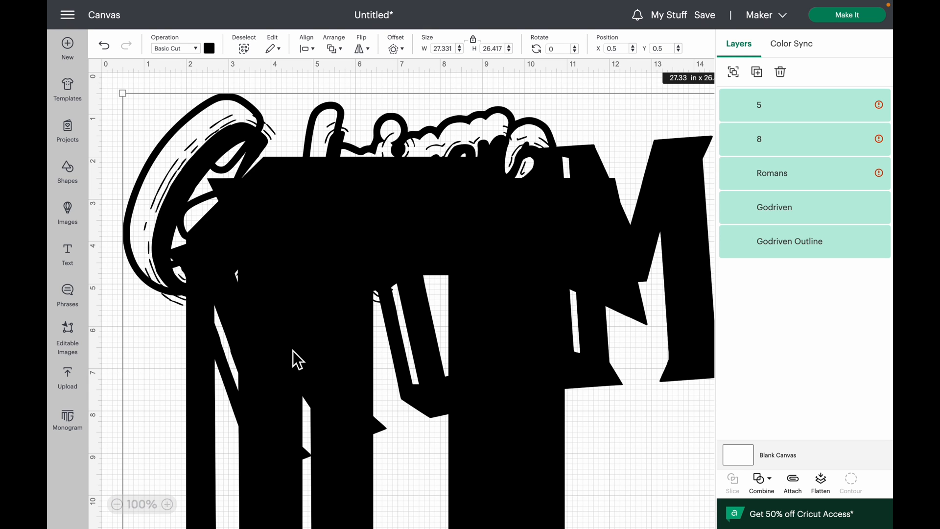
- Spread the 5, the 8 and the Romans lettering out on the canvas, away from the Godriven pieces
{"action": "left_click", "coordinate": [123, 510]}
{"action": "left_click", "coordinate": [123, 510]}
{"action": "left_click", "coordinate": [124, 510]}
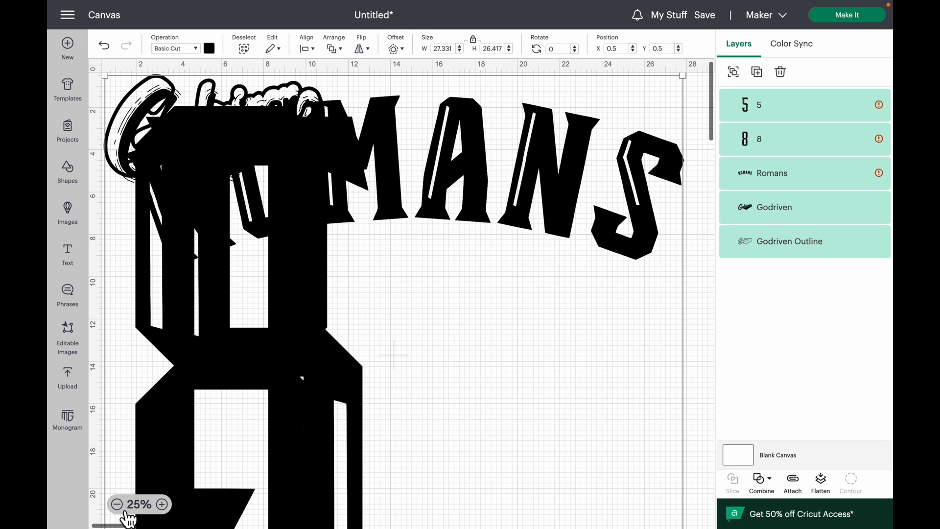
{"action": "left_click_drag", "start_coordinate": [249, 290], "coordinate": [413, 366]}
{"action": "left_click_drag", "start_coordinate": [177, 206], "coordinate": [630, 245]}
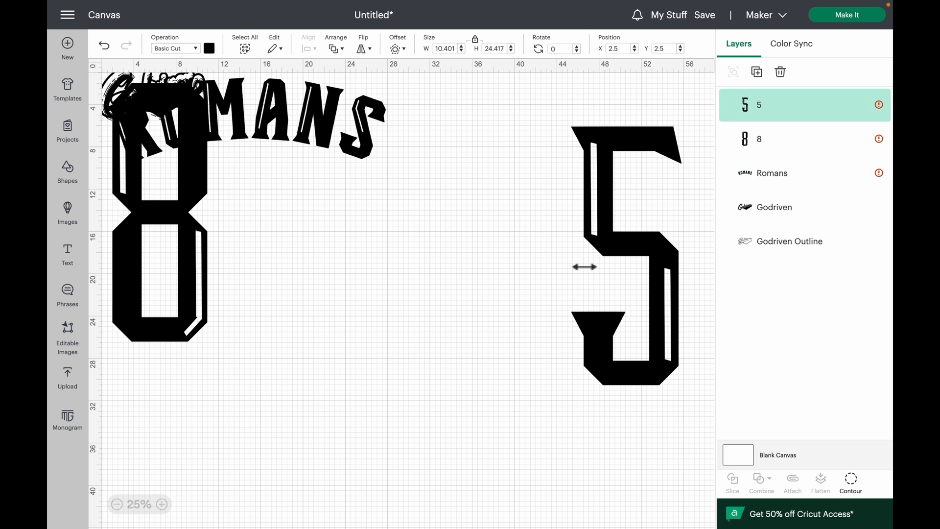
{"action": "left_click_drag", "start_coordinate": [164, 205], "coordinate": [549, 331]}
{"action": "left_click_drag", "start_coordinate": [332, 133], "coordinate": [552, 153]}
- Separate the Godriven lettering from its outline and shift the Romans lettering above the numbers
{"action": "left_click_drag", "start_coordinate": [165, 107], "coordinate": [269, 259]}
{"action": "left_click_drag", "start_coordinate": [158, 109], "coordinate": [222, 210]}
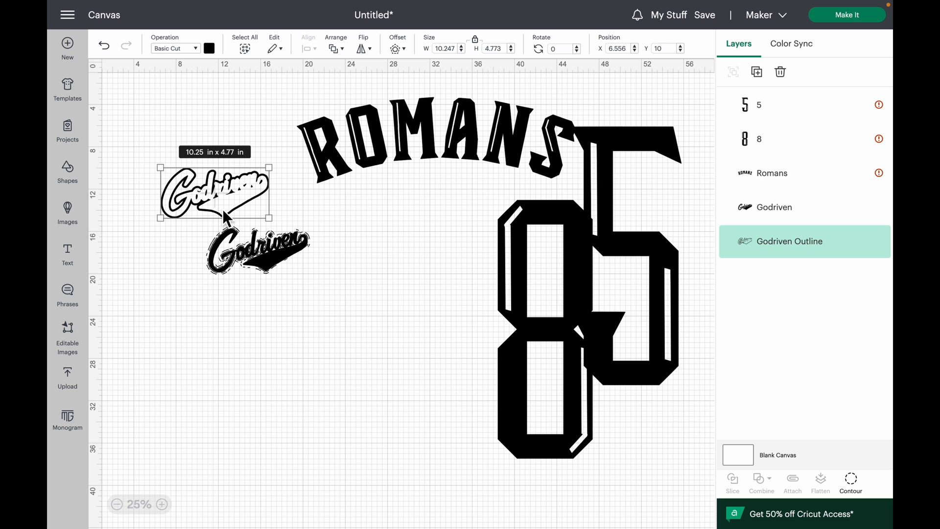
{"action": "left_click_drag", "start_coordinate": [267, 262], "coordinate": [249, 262]}
{"action": "left_click_drag", "start_coordinate": [440, 111], "coordinate": [544, 93]}
{"action": "left_click", "coordinate": [251, 257]}
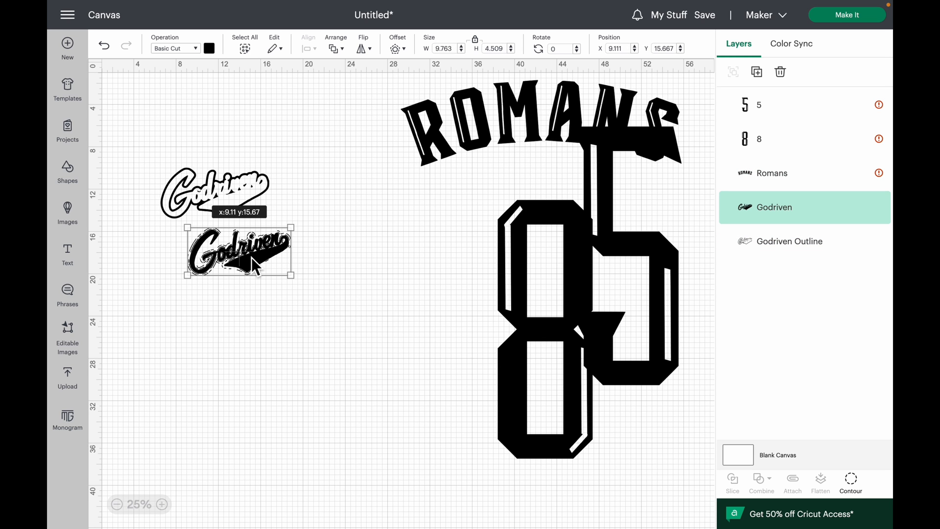
- Arrange the Godriven outline directly above the Godriven lettering so the two pieces sit apart without overlapping
{"action": "left_click", "coordinate": [165, 506]}
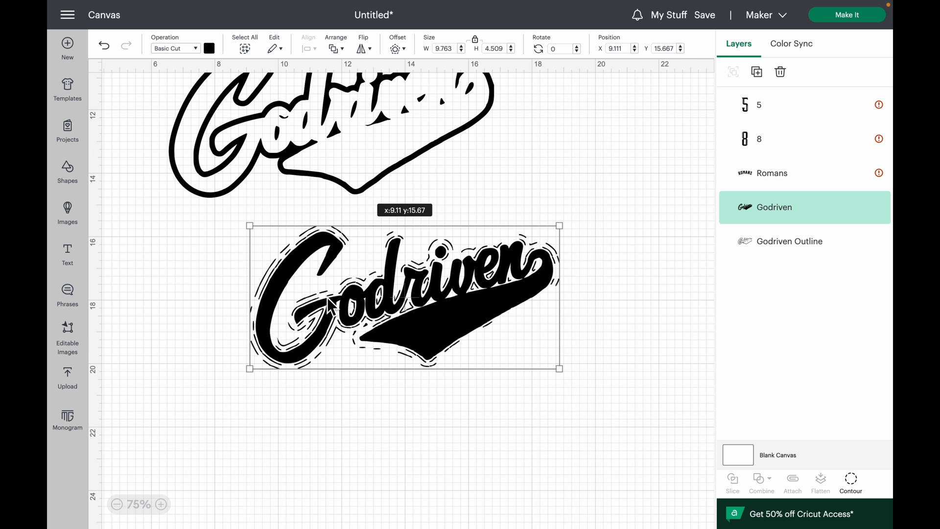
{"action": "left_click_drag", "start_coordinate": [451, 304], "coordinate": [460, 336]}
{"action": "left_click", "coordinate": [331, 171]}
{"action": "left_click_drag", "start_coordinate": [330, 171], "coordinate": [378, 265]}
{"action": "left_click_drag", "start_coordinate": [382, 372], "coordinate": [343, 419]}
{"action": "mouse_move", "coordinate": [330, 194]}
{"action": "left_mouse_down"}
{"action": "mouse_move", "coordinate": [323, 161]}
{"action": "mouse_move", "coordinate": [321, 182]}
{"action": "left_mouse_up"}
{"action": "mouse_move", "coordinate": [378, 404]}
{"action": "left_mouse_down"}
{"action": "mouse_move", "coordinate": [358, 350]}
{"action": "mouse_move", "coordinate": [387, 397]}
{"action": "left_mouse_up"}
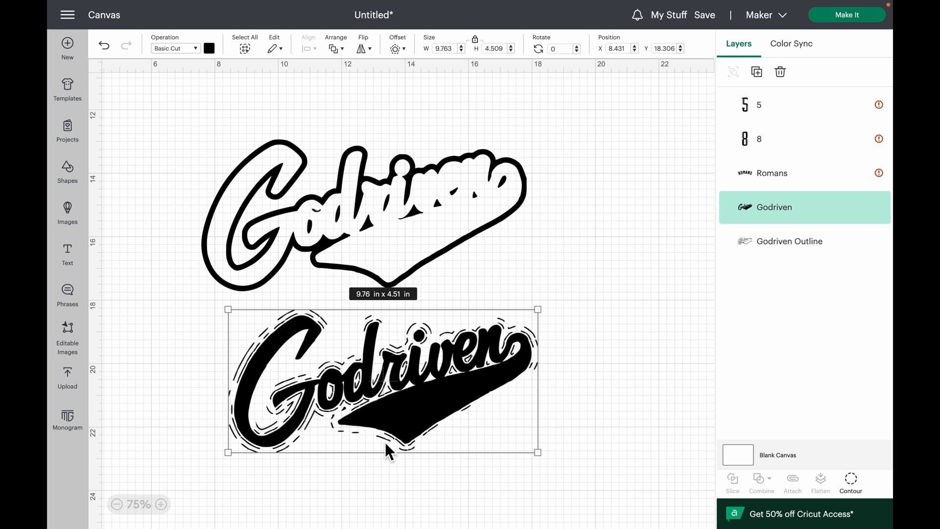
{"action": "left_click", "coordinate": [588, 421]}
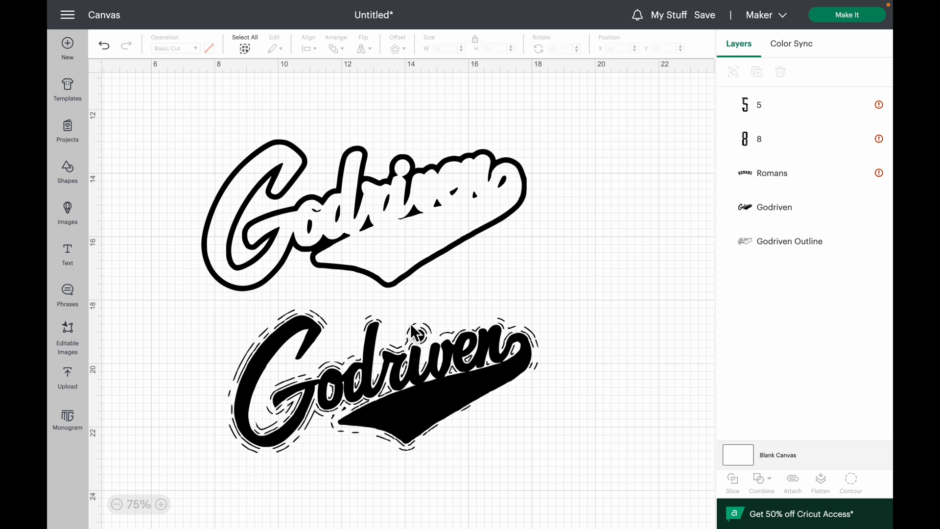
- Place the Godriven lettering over its outline, unlock its proportions and set its width to 10.2 in
{"action": "left_click_drag", "start_coordinate": [293, 422], "coordinate": [268, 258]}
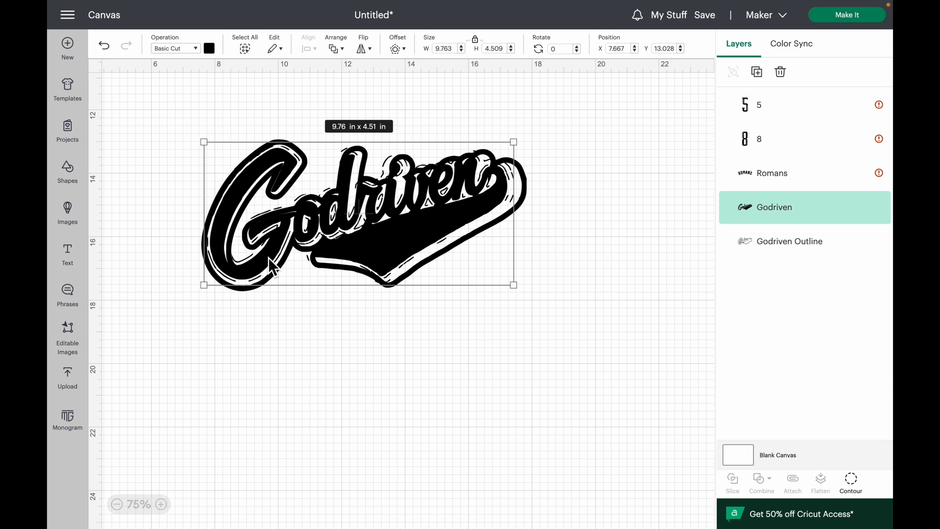
{"action": "left_click", "coordinate": [484, 48]}
{"action": "type", "text": "9.9"}
{"action": "key", "text": "Return"}
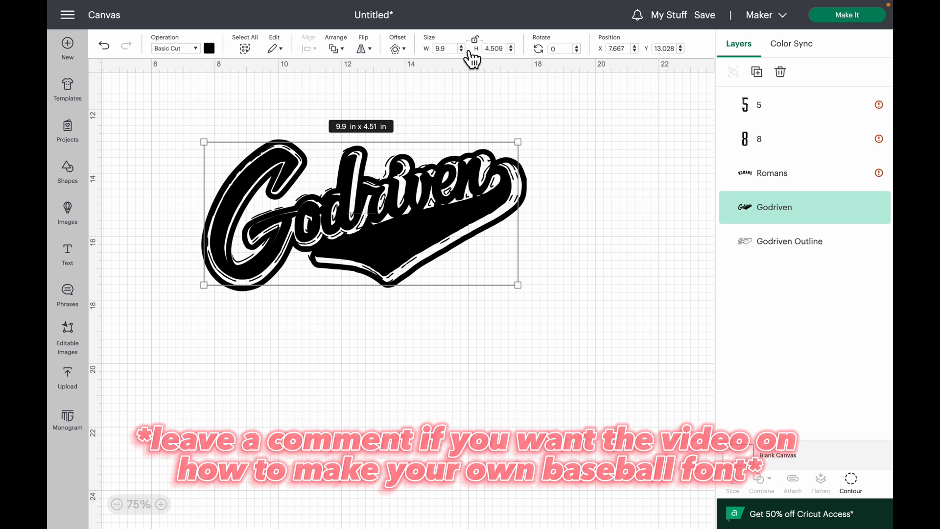
{"action": "left_click", "coordinate": [462, 46]}
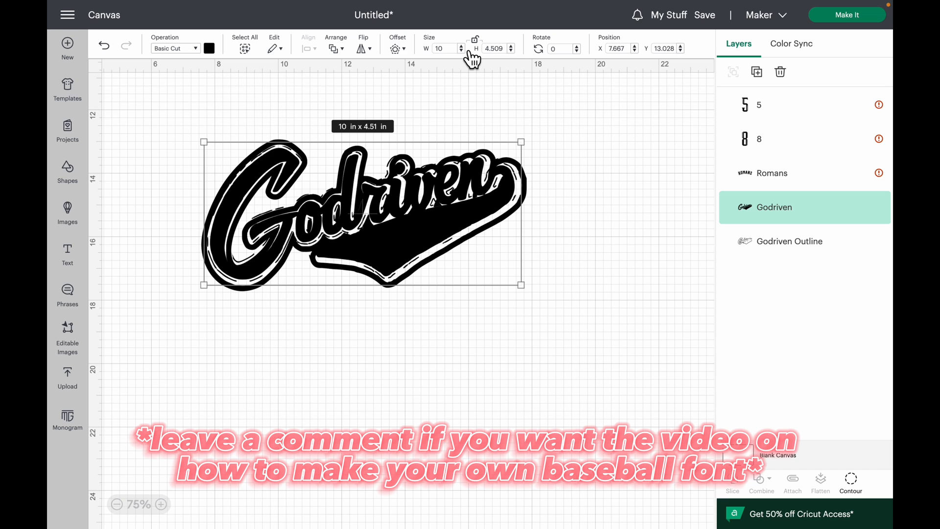
{"action": "left_click", "coordinate": [462, 47]}
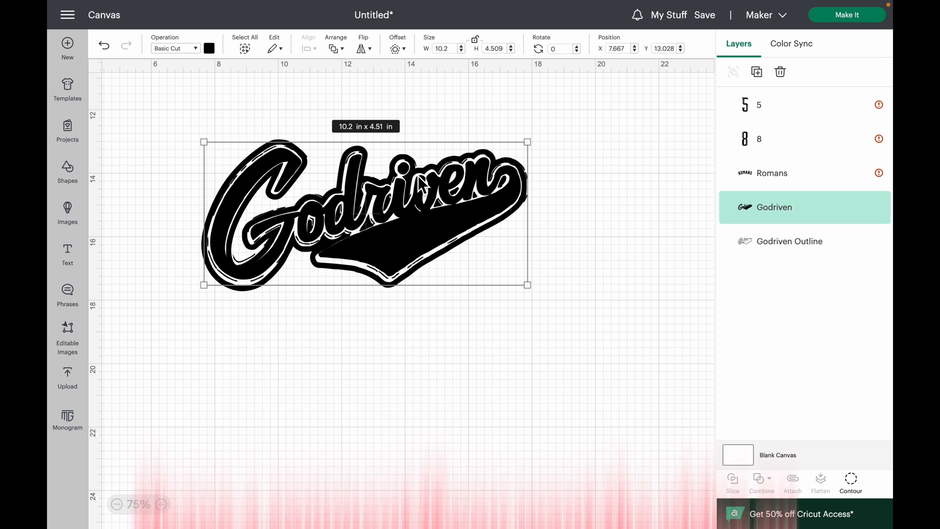
- Set the Godriven lettering's height to 4.7 in and nudge it to sit centred inside the outline
{"action": "left_click", "coordinate": [511, 47]}
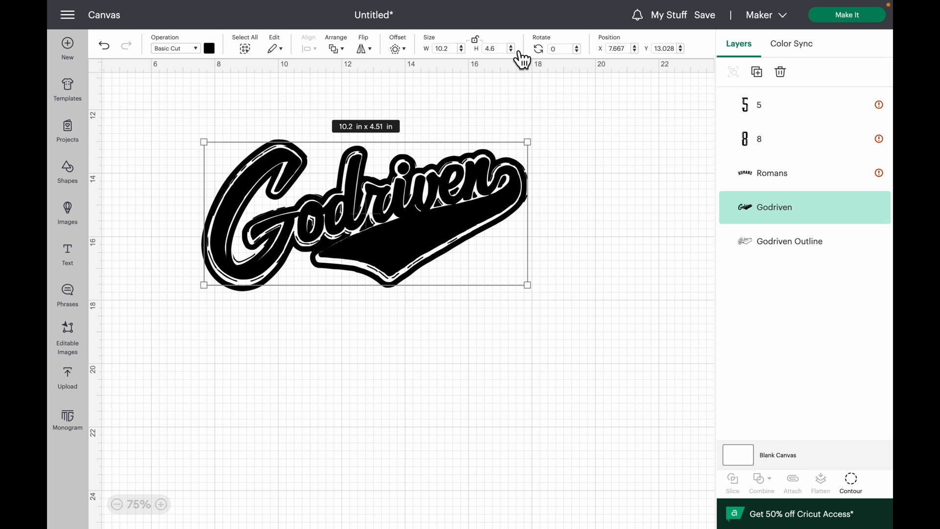
{"action": "left_click", "coordinate": [512, 45]}
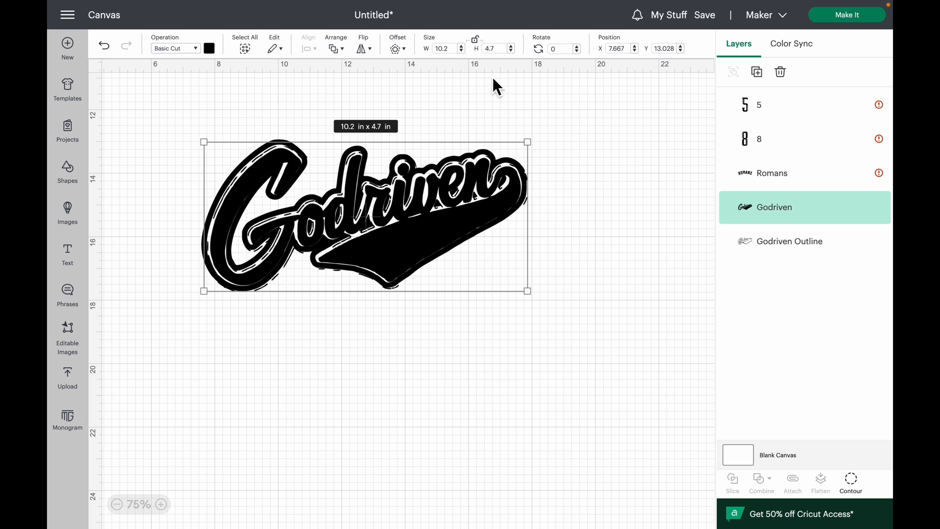
{"action": "left_click_drag", "start_coordinate": [448, 215], "coordinate": [446, 214]}
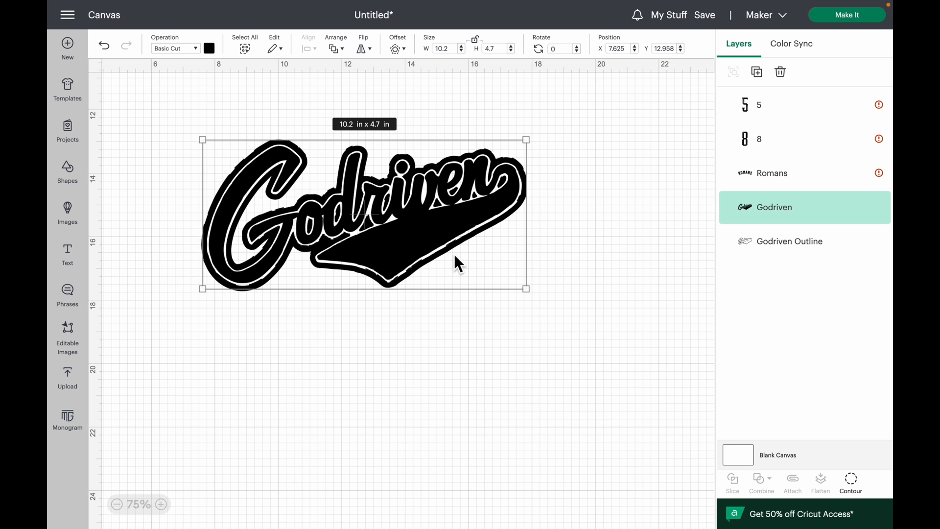
{"action": "left_click", "coordinate": [462, 381]}
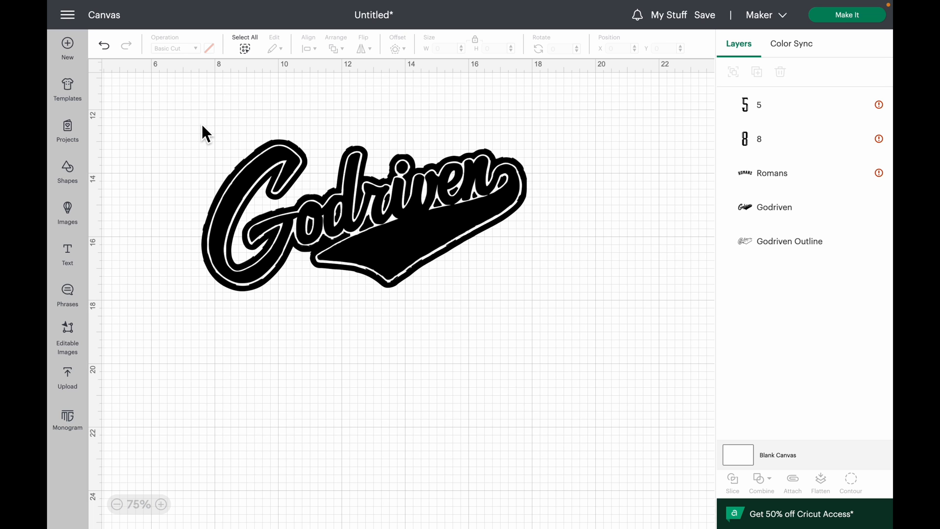
- Scale the Godriven lettering and outline together to 15 in wide with locked proportions and reposition them
{"action": "left_click_drag", "start_coordinate": [201, 123], "coordinate": [552, 285]}
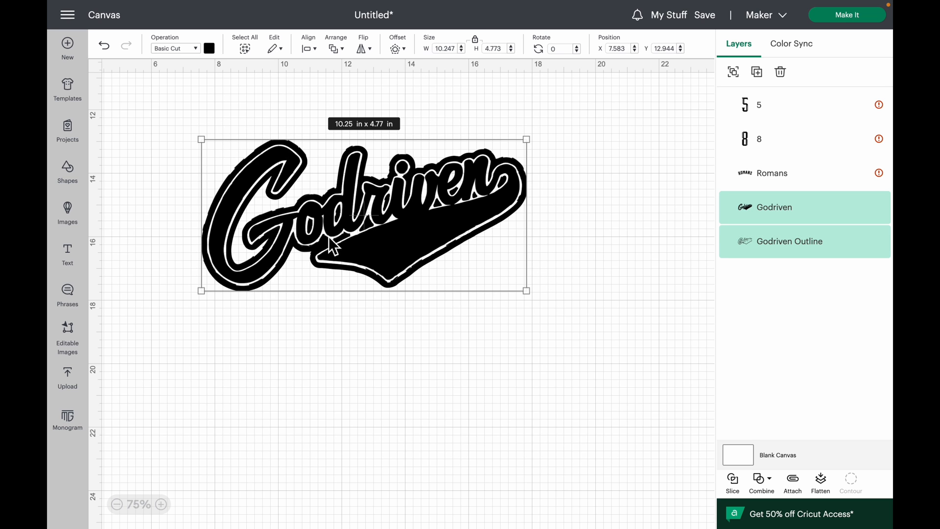
{"action": "left_click", "coordinate": [436, 49]}
{"action": "key", "text": "ctrl+a"}
{"action": "type", "text": "15"}
{"action": "key", "text": "Return"}
{"action": "left_click_drag", "start_coordinate": [577, 234], "coordinate": [527, 188]}
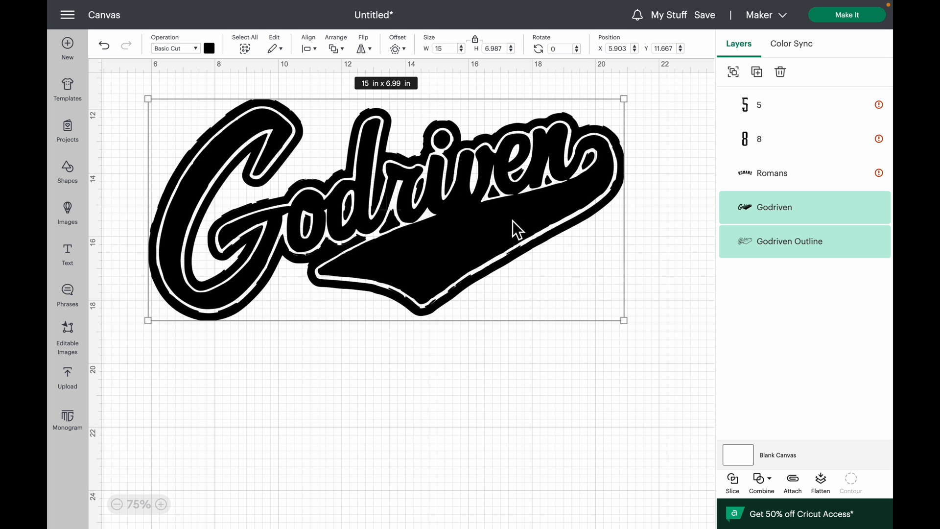
{"action": "left_click", "coordinate": [477, 375]}
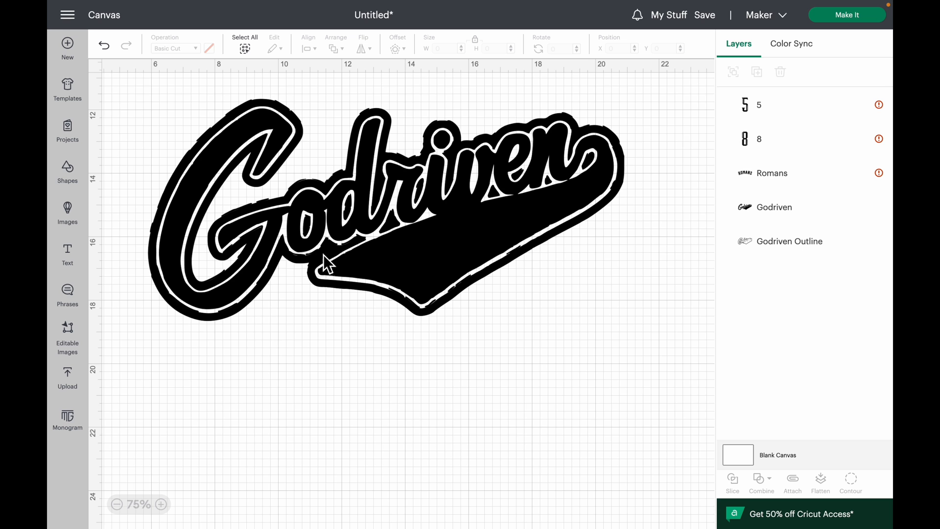
- Move the 8 next to the Godriven logo and the 5 below the Romans lettering
{"action": "left_click", "coordinate": [119, 508]}
{"action": "left_click", "coordinate": [121, 508]}
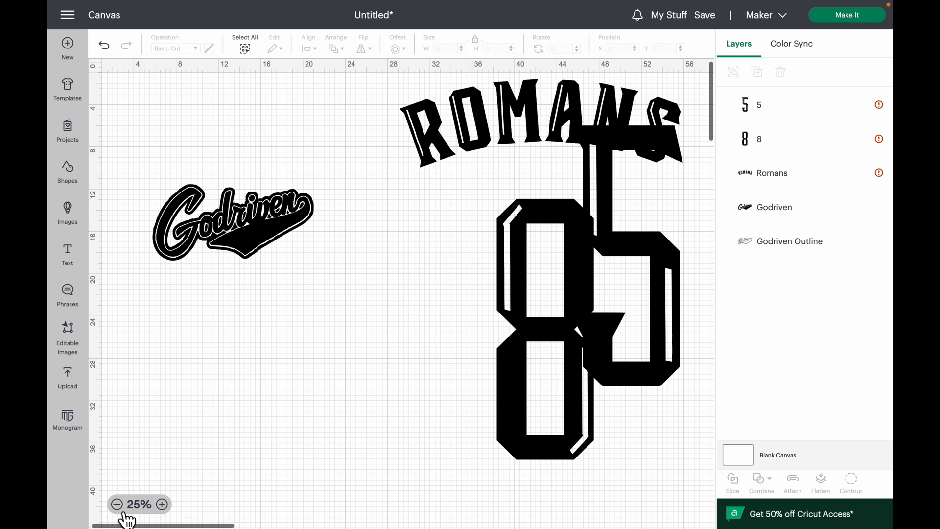
{"action": "left_click_drag", "start_coordinate": [546, 394], "coordinate": [372, 383]}
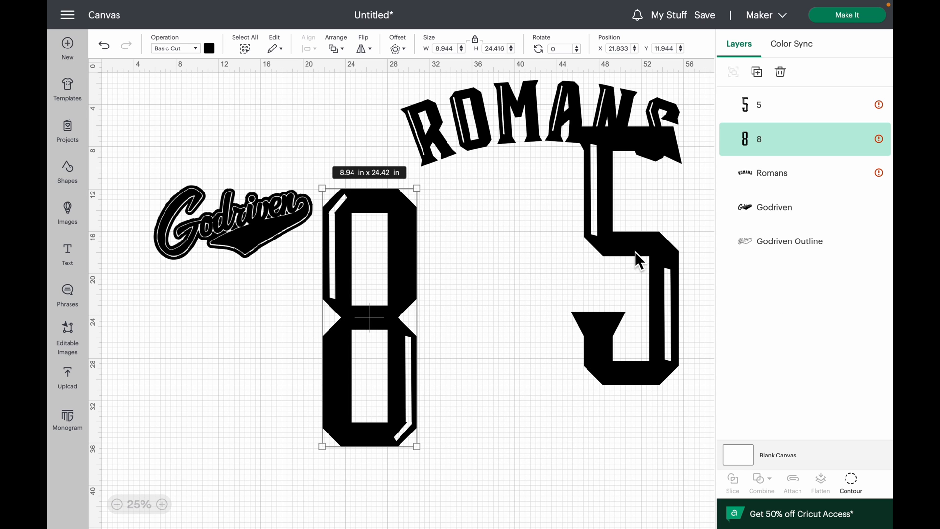
{"action": "left_click_drag", "start_coordinate": [618, 245], "coordinate": [615, 294]}
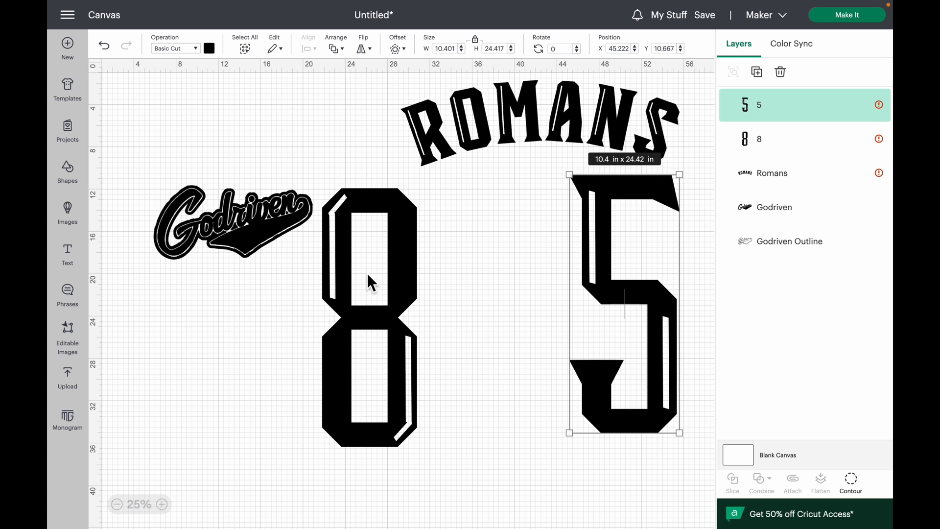
- Shrink the 8 proportionally to about 3.2 × 8.75 in and place it under the Godriven logo's tail
{"action": "left_click", "coordinate": [367, 273]}
{"action": "left_click_drag", "start_coordinate": [417, 447], "coordinate": [329, 322]}
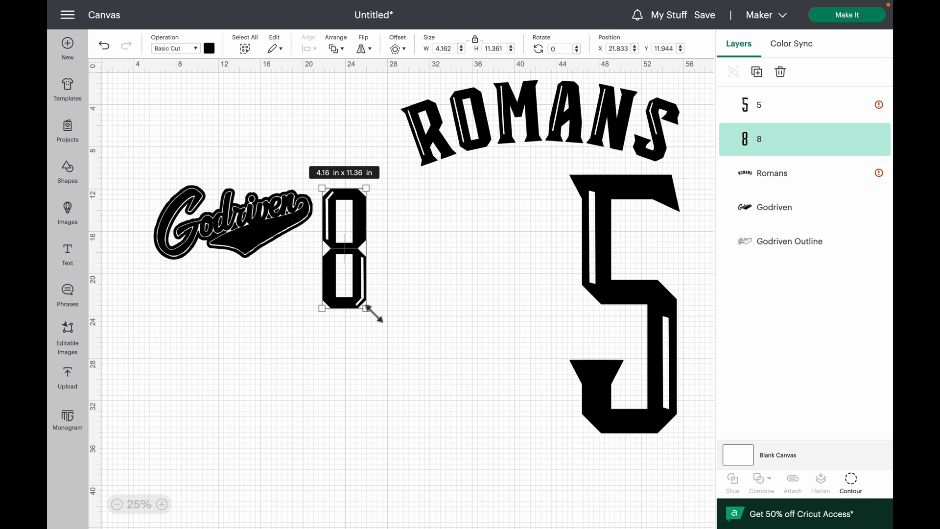
{"action": "left_click_drag", "start_coordinate": [367, 310], "coordinate": [350, 288]}
{"action": "left_click_drag", "start_coordinate": [346, 233], "coordinate": [328, 266]}
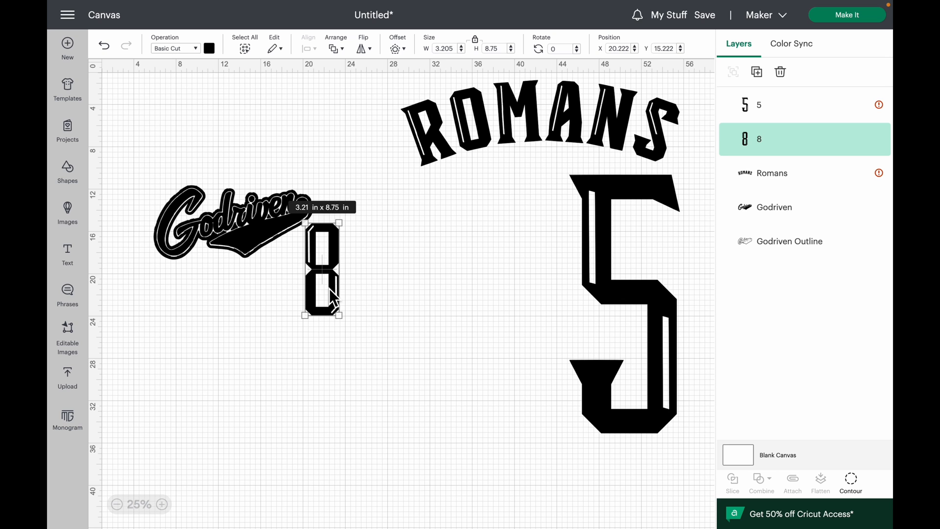
{"action": "left_click_drag", "start_coordinate": [327, 275], "coordinate": [274, 297]}
{"action": "left_click", "coordinate": [166, 508]}
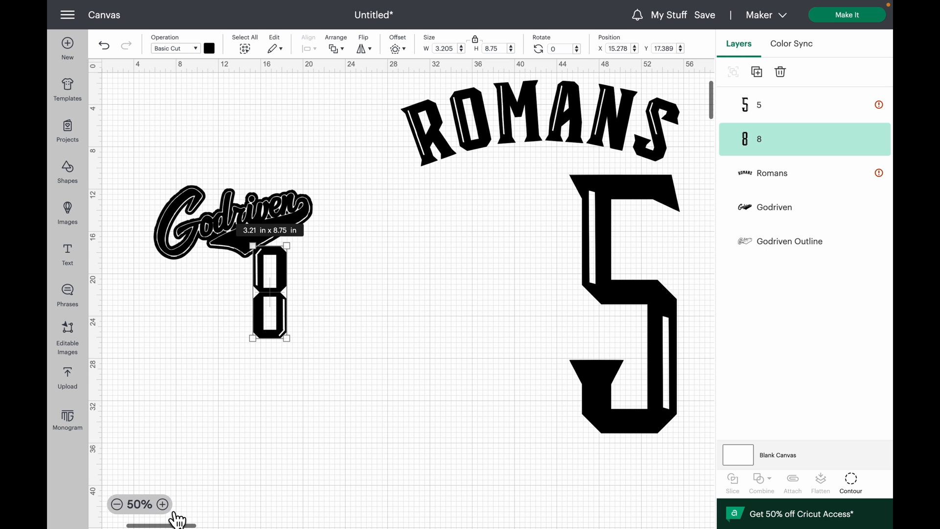
{"action": "left_click", "coordinate": [167, 508]}
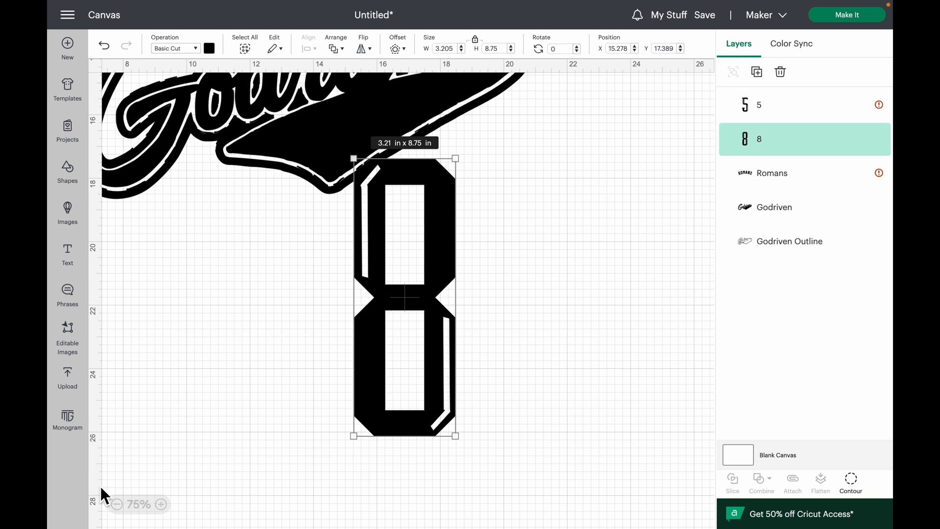
{"action": "left_click", "coordinate": [118, 504]}
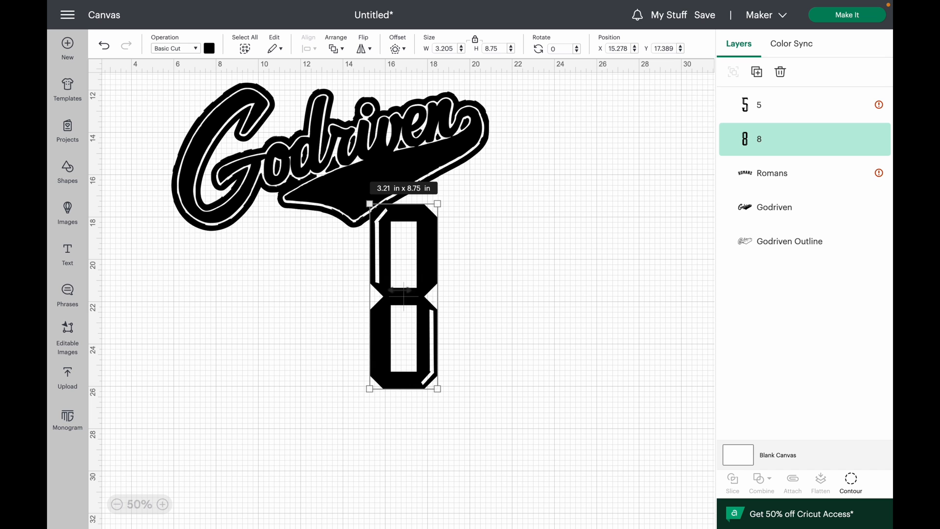
- Undo the separate move of the Godriven lettering and move it together with its outline down over the 8
{"action": "left_click_drag", "start_coordinate": [349, 171], "coordinate": [345, 180]}
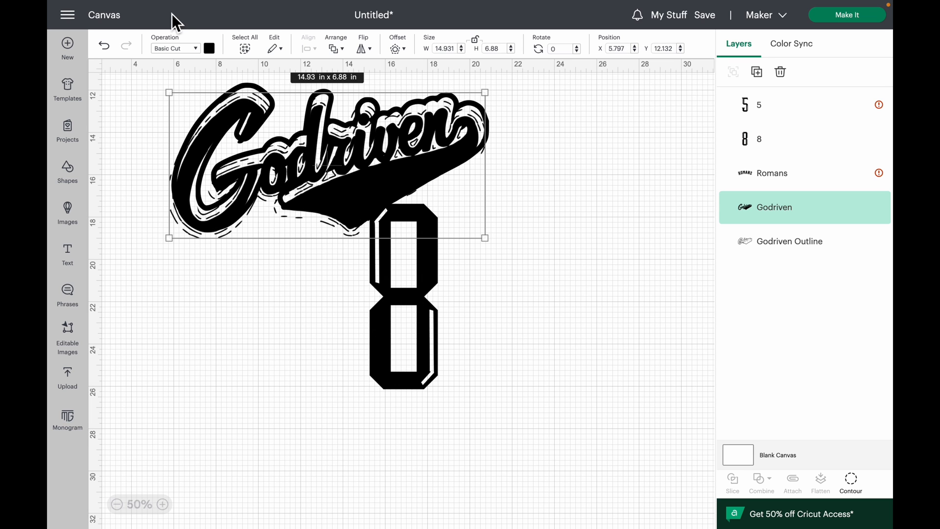
{"action": "left_click", "coordinate": [104, 46]}
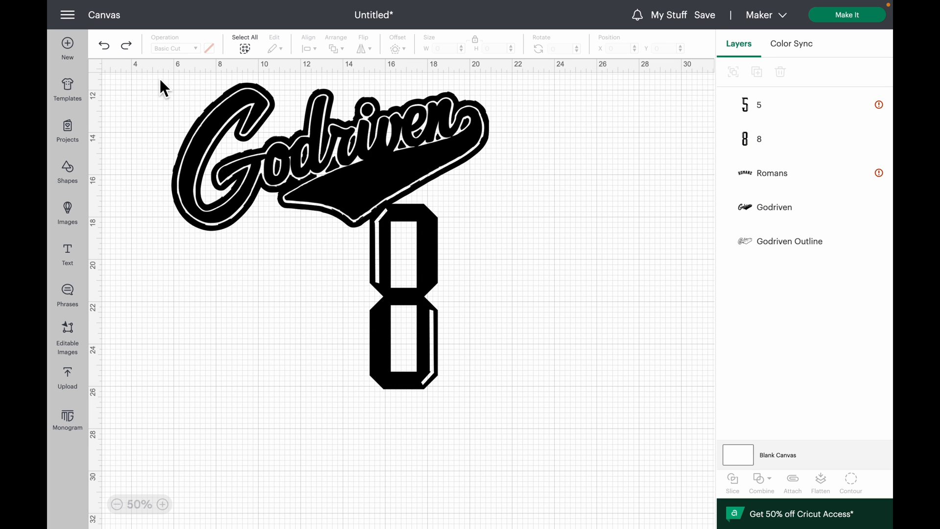
{"action": "left_click_drag", "start_coordinate": [160, 80], "coordinate": [351, 259]}
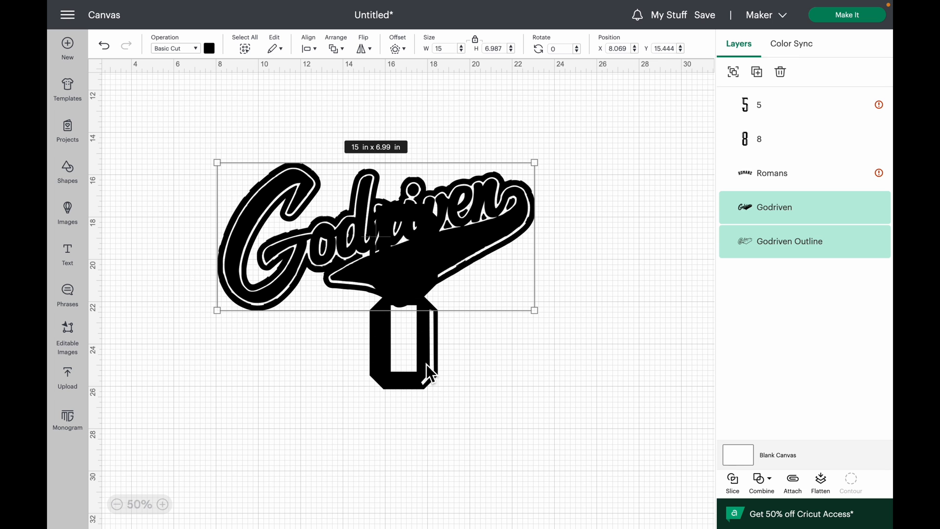
- Move the 8 below the end of the Godriven logo's tail and set its height to 4 in
{"action": "left_click_drag", "start_coordinate": [425, 363], "coordinate": [522, 435]}
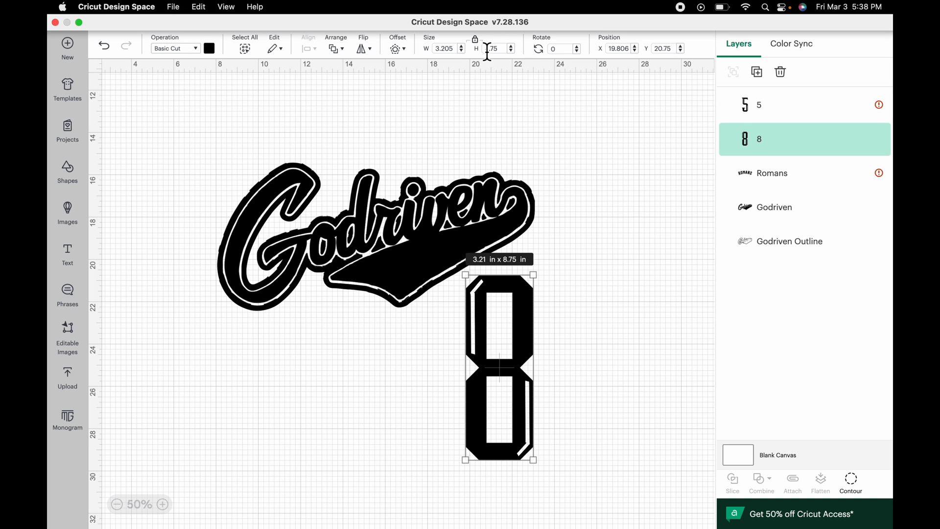
{"action": "left_click_drag", "start_coordinate": [477, 49], "coordinate": [509, 56]}
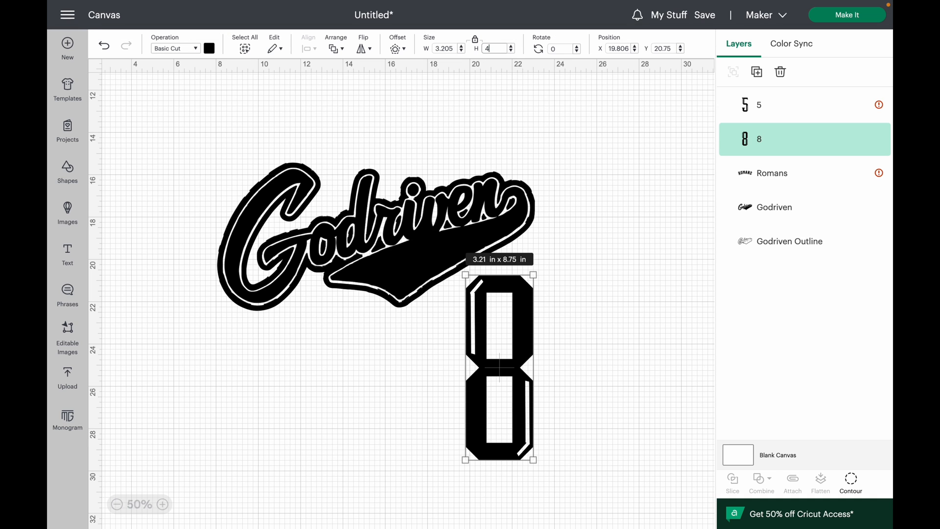
{"action": "type", "text": "4"}
{"action": "key", "text": "Return"}
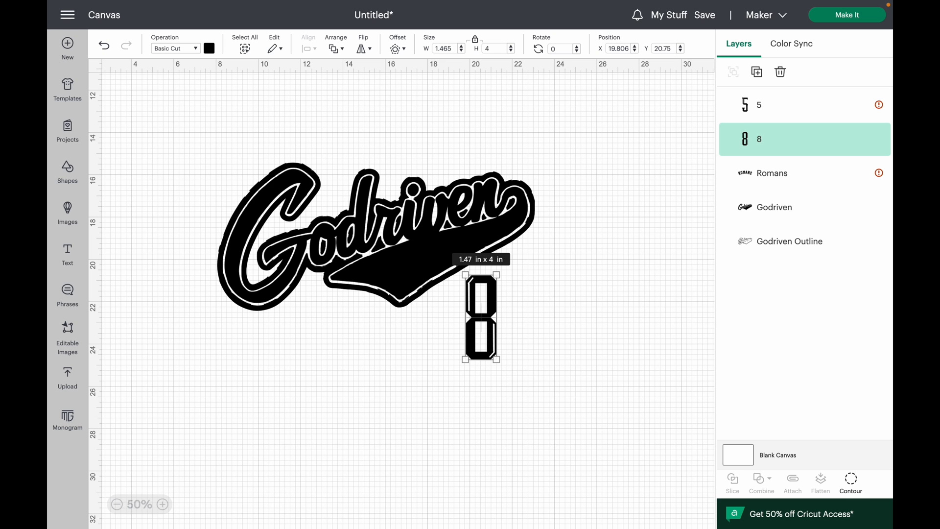
- Set the 8's height to 5 in and position it below the end of the Godriven logo's tail at about X 21.28, Y 20.72
{"action": "left_click_drag", "start_coordinate": [482, 306], "coordinate": [506, 309]}
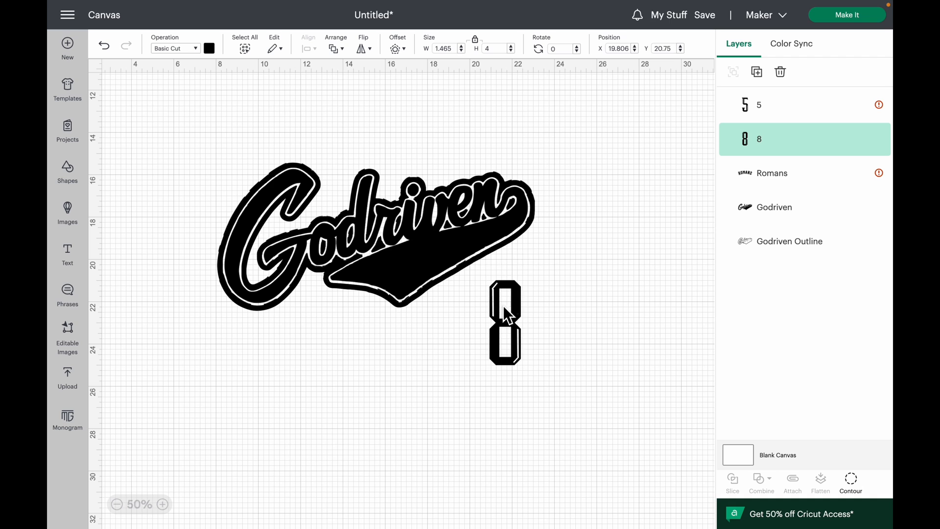
{"action": "left_click", "coordinate": [511, 46]}
{"action": "left_click", "coordinate": [511, 46]}
{"action": "left_click", "coordinate": [511, 46]}
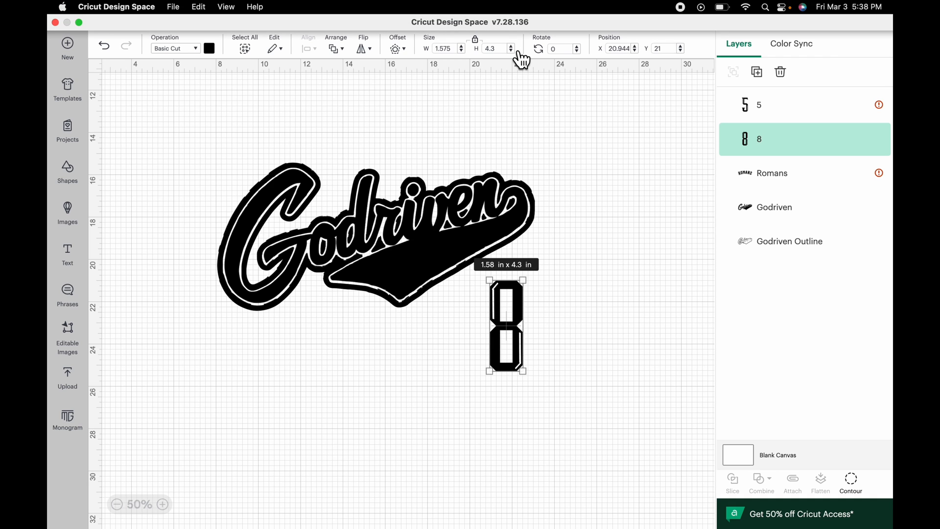
{"action": "left_click", "coordinate": [511, 47]}
{"action": "left_click", "coordinate": [511, 46]}
{"action": "left_click", "coordinate": [511, 46]}
{"action": "left_click", "coordinate": [511, 46]}
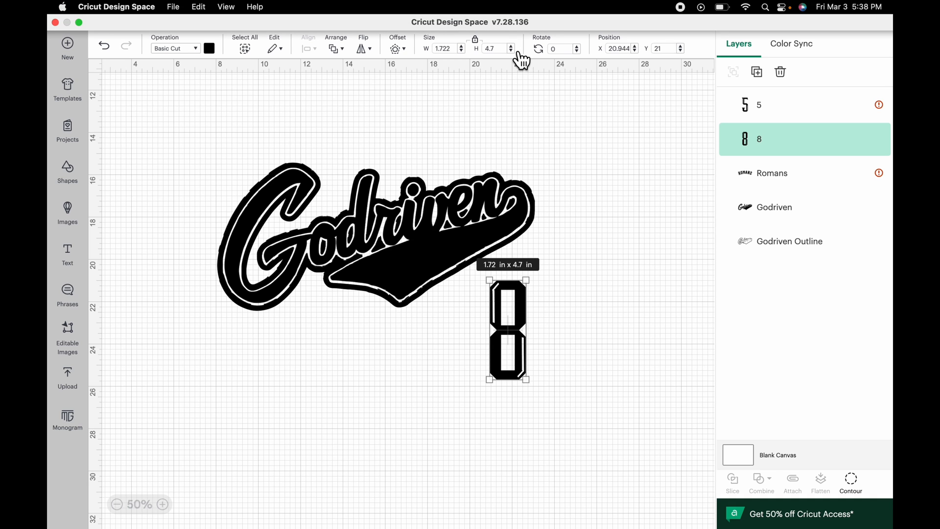
{"action": "left_click", "coordinate": [511, 46]}
{"action": "left_click", "coordinate": [511, 46]}
{"action": "left_click", "coordinate": [511, 46]}
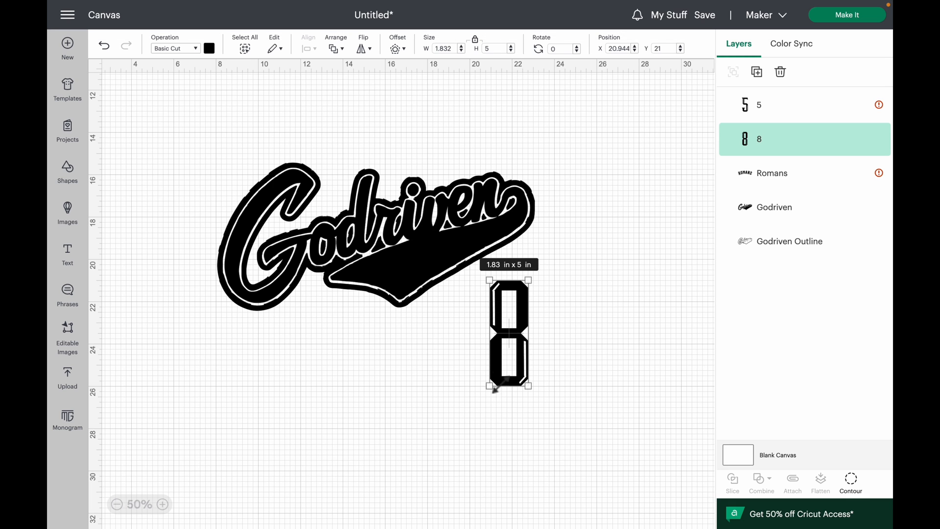
{"action": "mouse_move", "coordinate": [516, 351]}
{"action": "left_mouse_down"}
{"action": "mouse_move", "coordinate": [519, 336]}
{"action": "mouse_move", "coordinate": [521, 348]}
{"action": "left_mouse_up"}
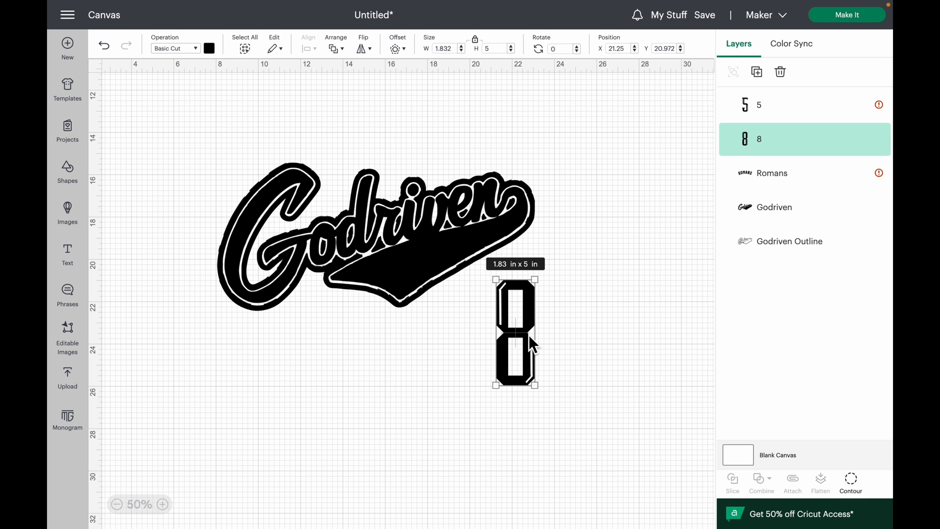
{"action": "left_click_drag", "start_coordinate": [517, 306], "coordinate": [517, 300]}
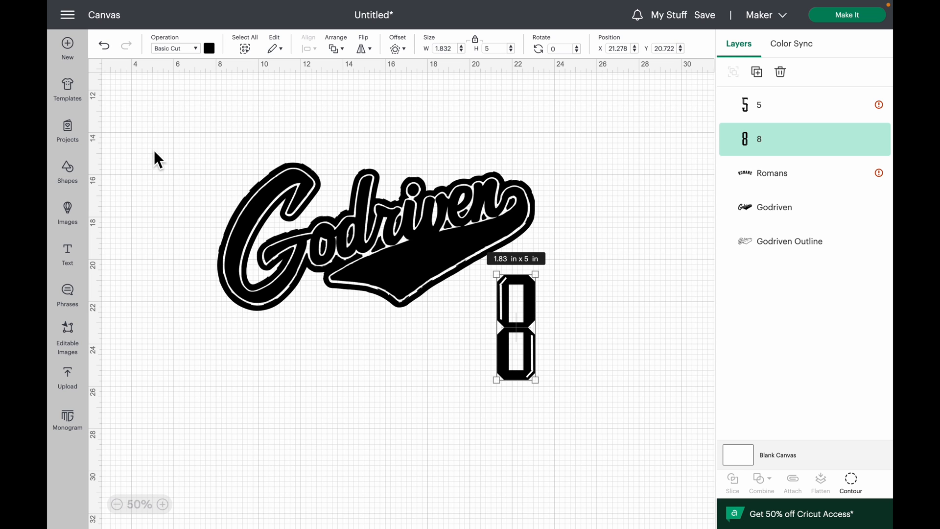
- Change the Godriven lettering's material color to green, leaving the outline layer black
{"action": "left_click_drag", "start_coordinate": [150, 147], "coordinate": [214, 167]}
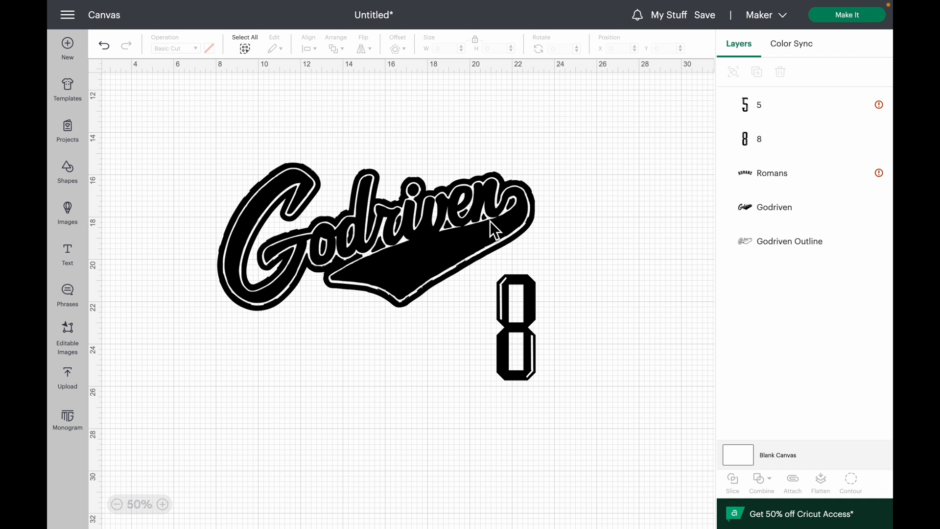
{"action": "left_click", "coordinate": [782, 223]}
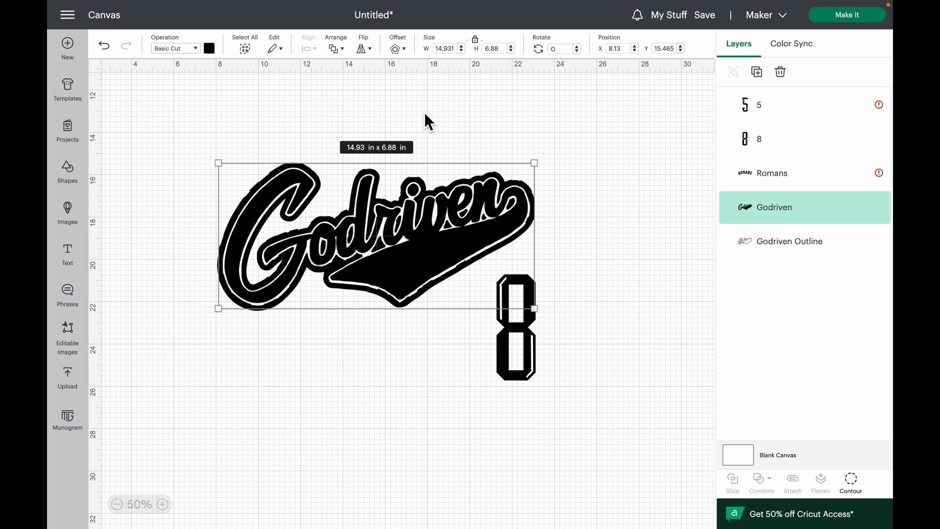
{"action": "left_click", "coordinate": [216, 52]}
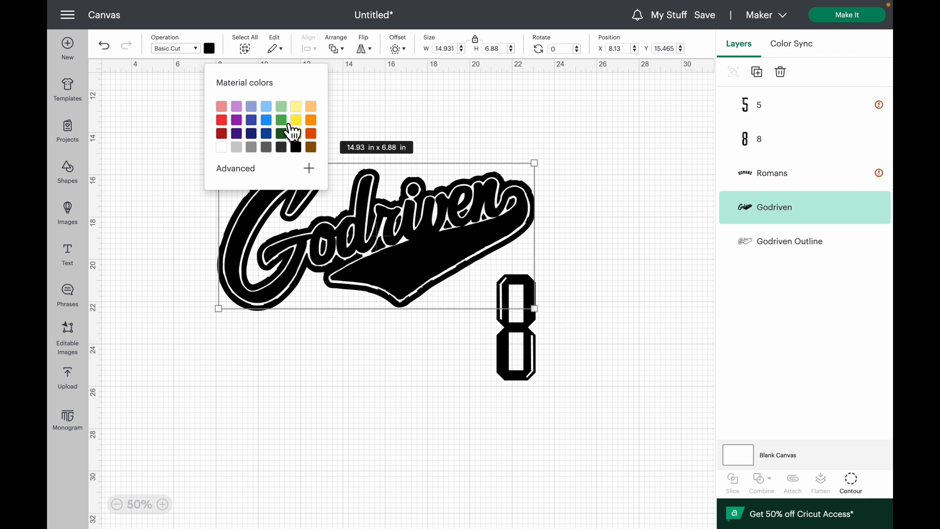
{"action": "left_click", "coordinate": [287, 122]}
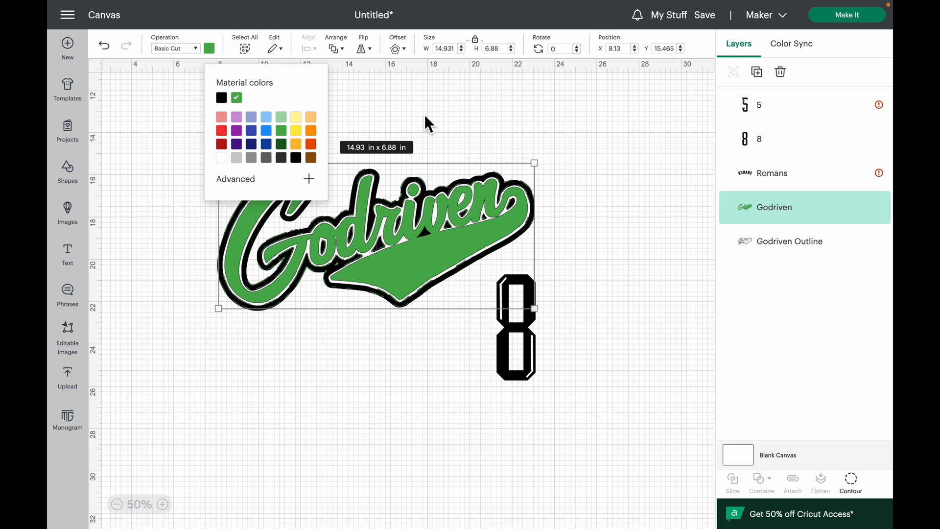
{"action": "left_click", "coordinate": [481, 109]}
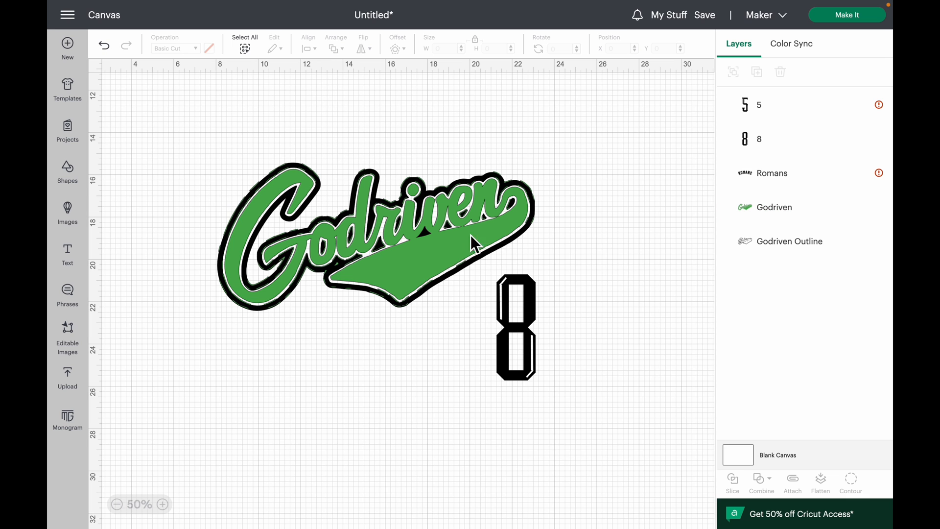
- Color the 8 red and move it up closer to the logo's tail, to about Y 20.33
{"action": "left_click", "coordinate": [522, 325]}
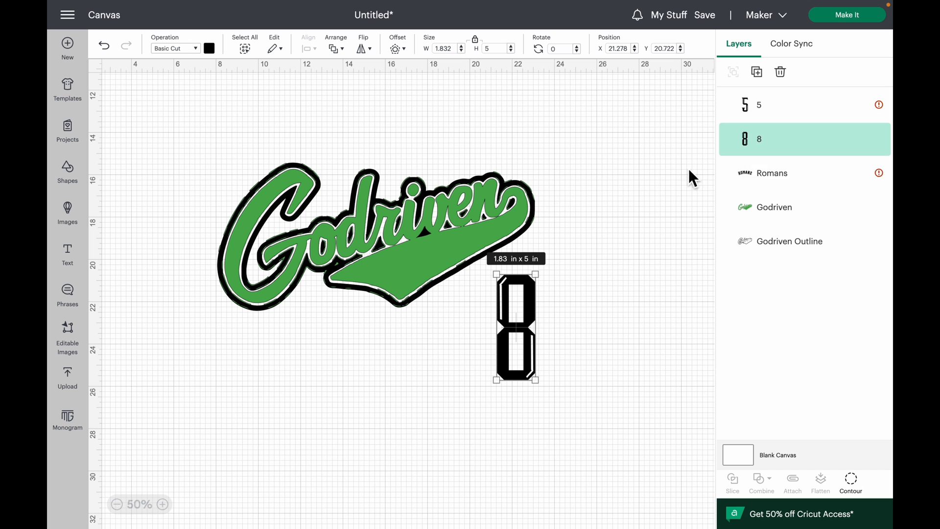
{"action": "left_click", "coordinate": [210, 48]}
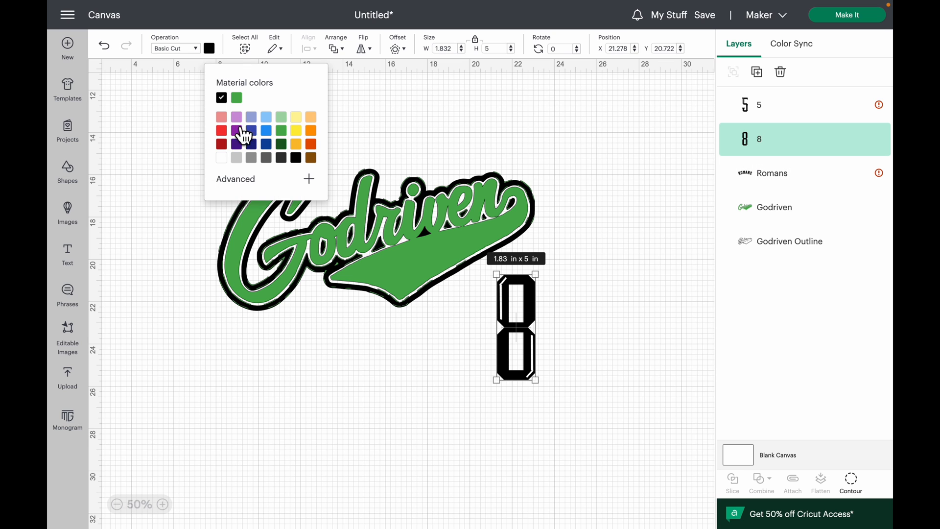
{"action": "left_click", "coordinate": [221, 130]}
{"action": "left_click", "coordinate": [550, 132]}
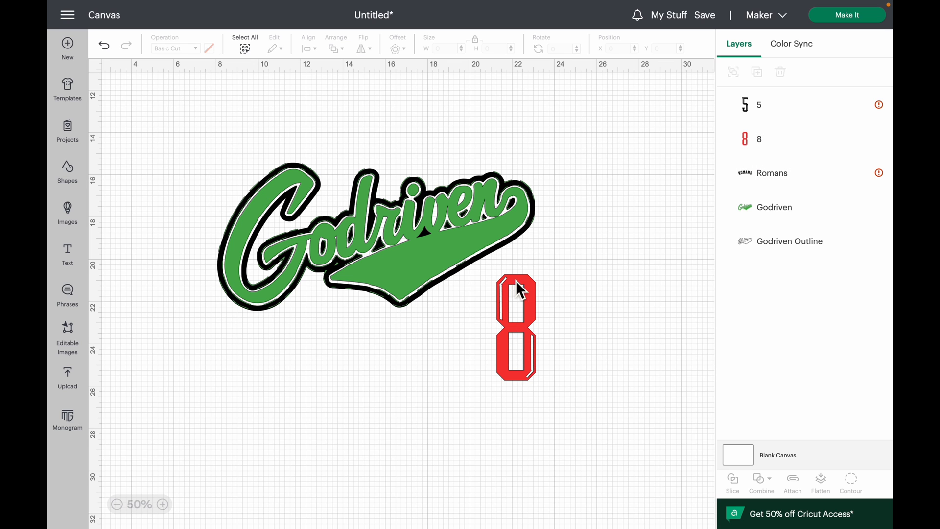
{"action": "left_click_drag", "start_coordinate": [524, 324], "coordinate": [524, 317]}
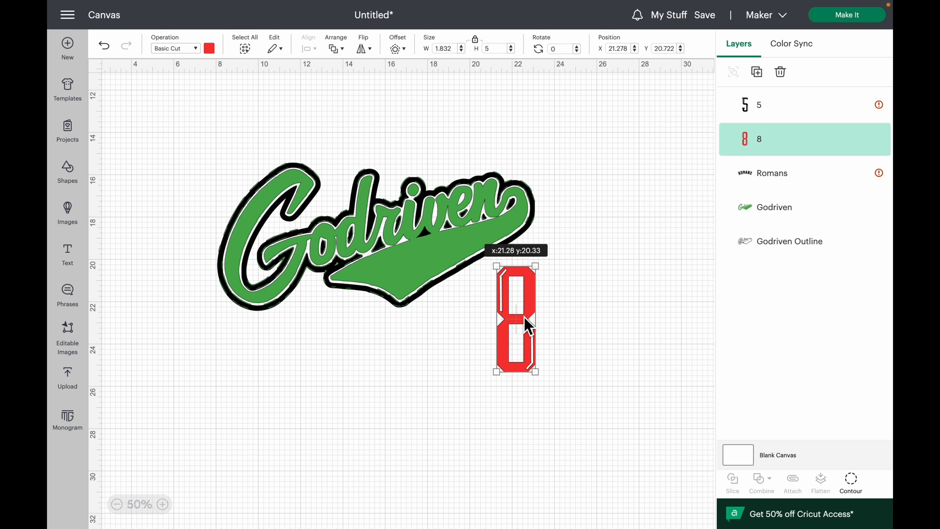
{"action": "left_click", "coordinate": [595, 345]}
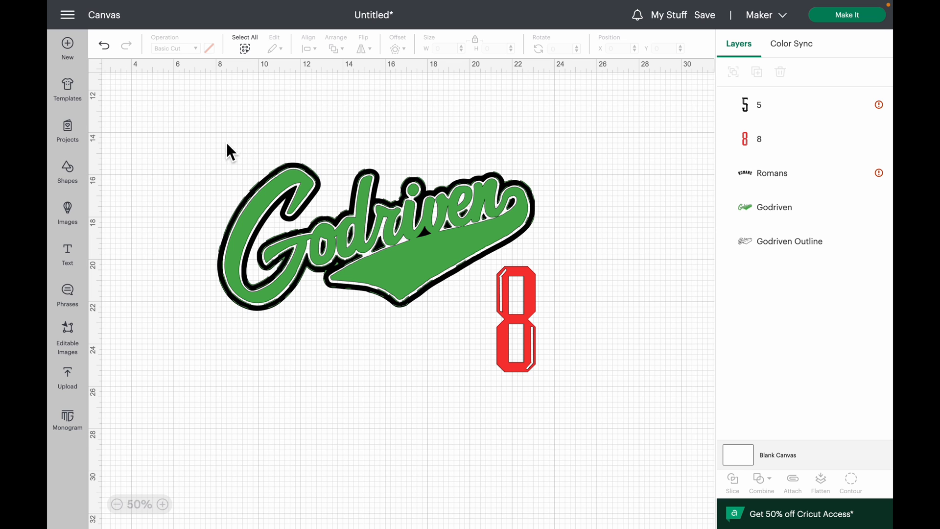
- Move the 5 under the middle of the Romans lettering and shift the lettering down closer to it
{"action": "left_click", "coordinate": [118, 505]}
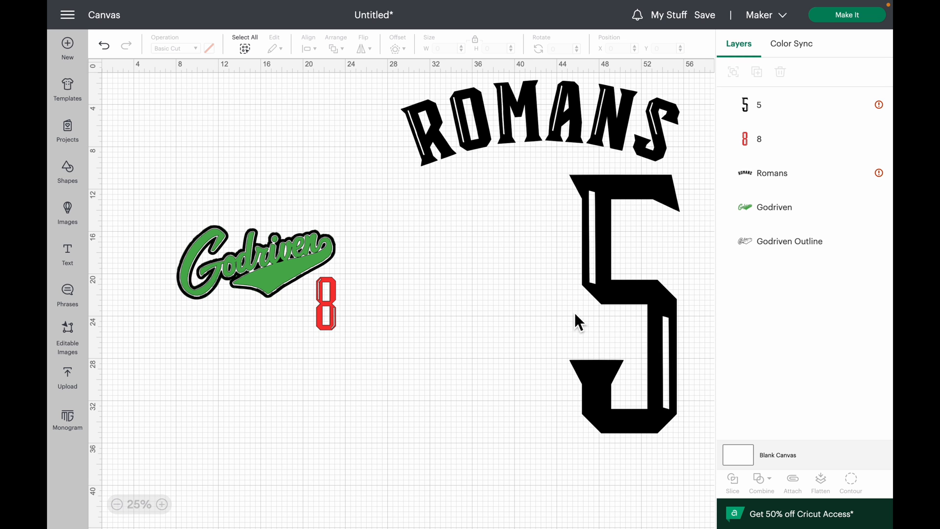
{"action": "left_click_drag", "start_coordinate": [641, 303], "coordinate": [571, 321]}
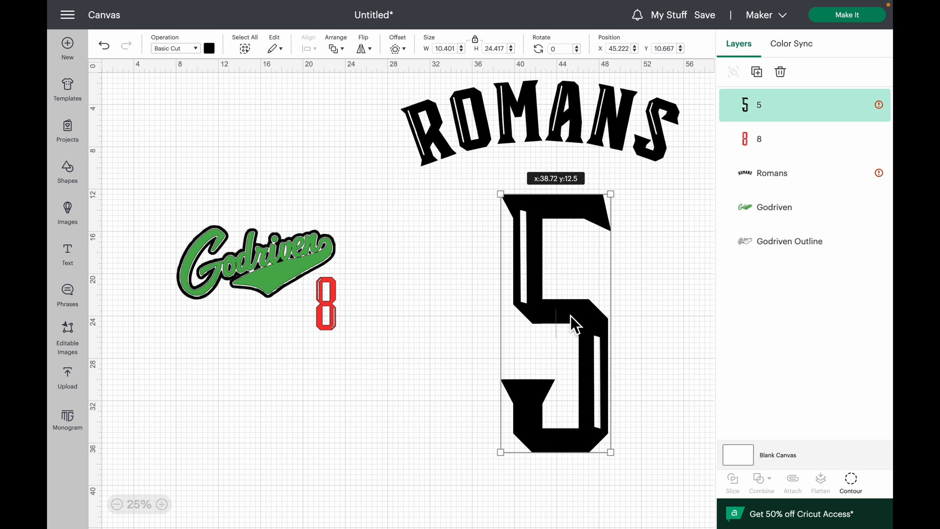
{"action": "left_click_drag", "start_coordinate": [580, 119], "coordinate": [603, 143]}
{"action": "key", "text": "ctrl+z"}
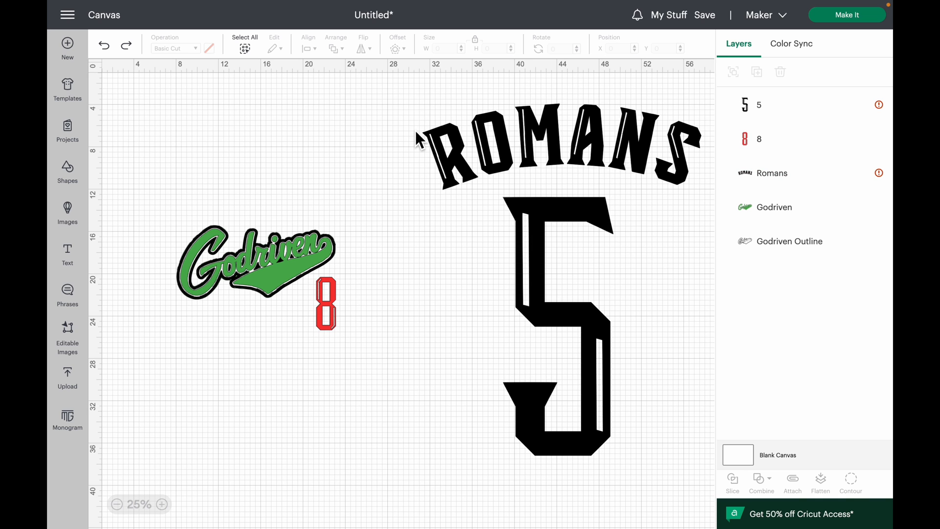
- Color the Romans lettering red and move the 5 up slightly beneath it, to about Y 12.28
{"action": "left_click", "coordinate": [580, 155]}
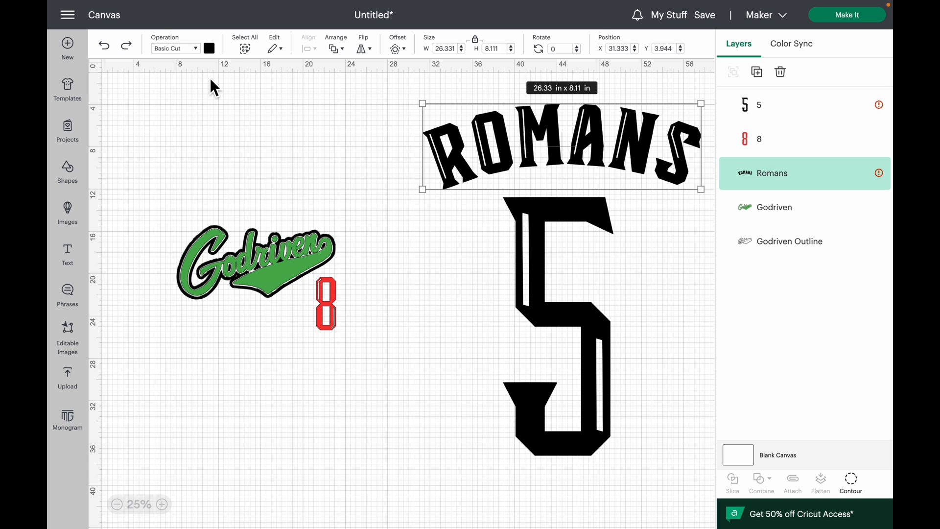
{"action": "left_click", "coordinate": [213, 51]}
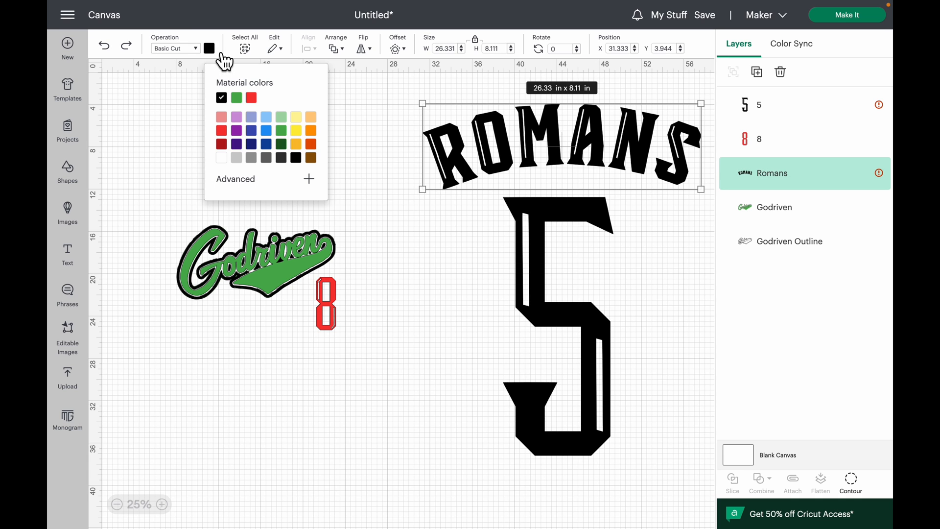
{"action": "left_click", "coordinate": [252, 97]}
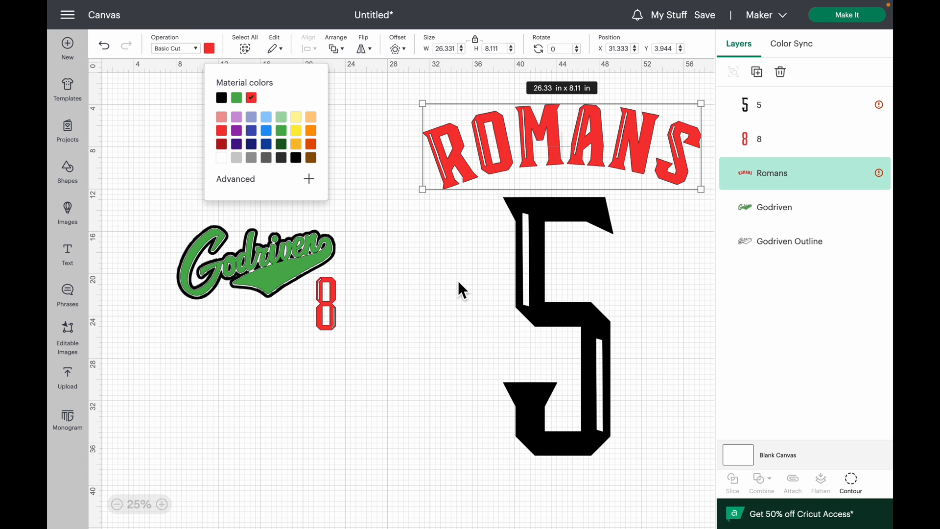
{"action": "left_click", "coordinate": [457, 292]}
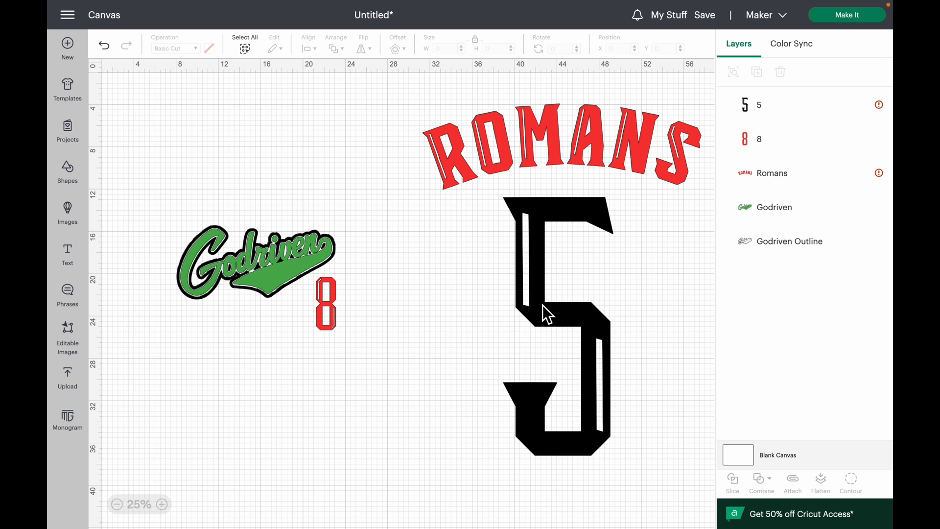
{"action": "left_click_drag", "start_coordinate": [542, 308], "coordinate": [543, 299]}
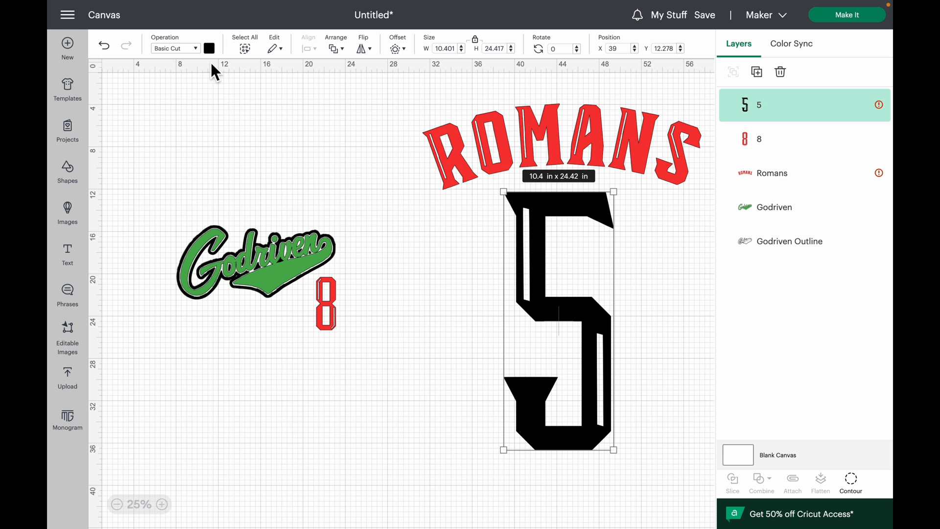
- Try green and dark green as the 5's material color and set it back to black
{"action": "left_click", "coordinate": [209, 48]}
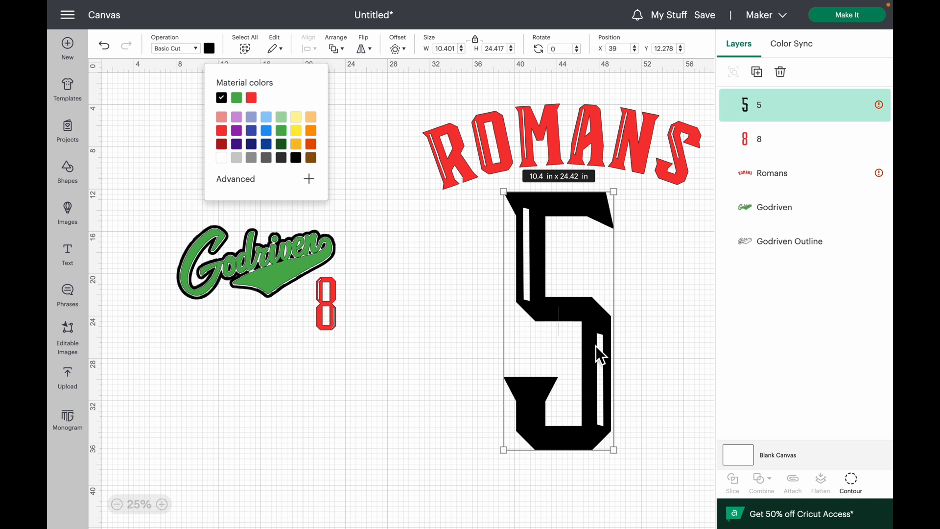
{"action": "left_click", "coordinate": [292, 142]}
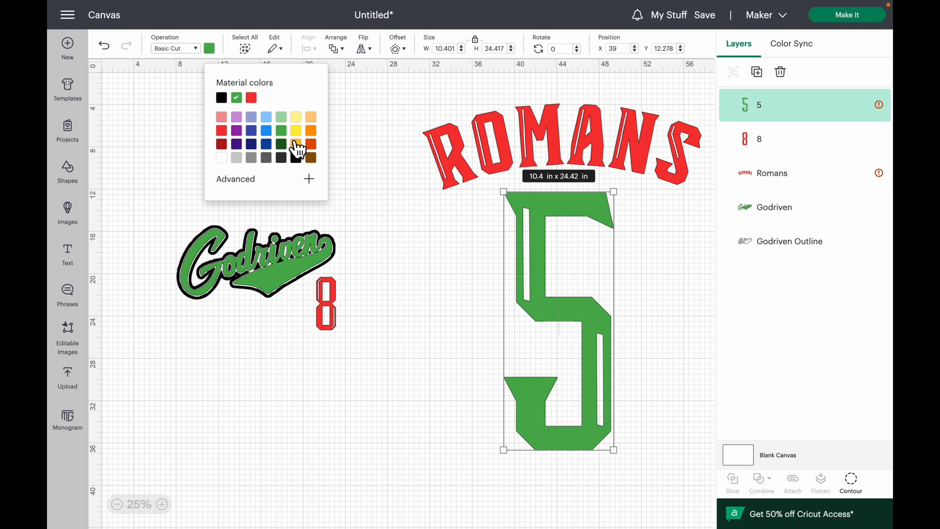
{"action": "left_click", "coordinate": [295, 156]}
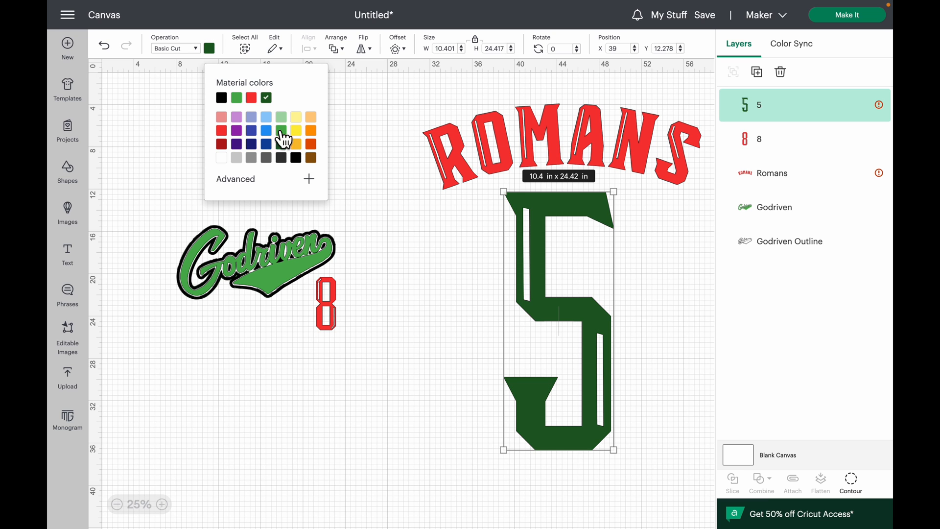
{"action": "left_click", "coordinate": [221, 98]}
- Set the Romans lettering's width to 10 in and move it above the 5 at about X 39.33, Y 6.28
{"action": "left_click", "coordinate": [492, 162]}
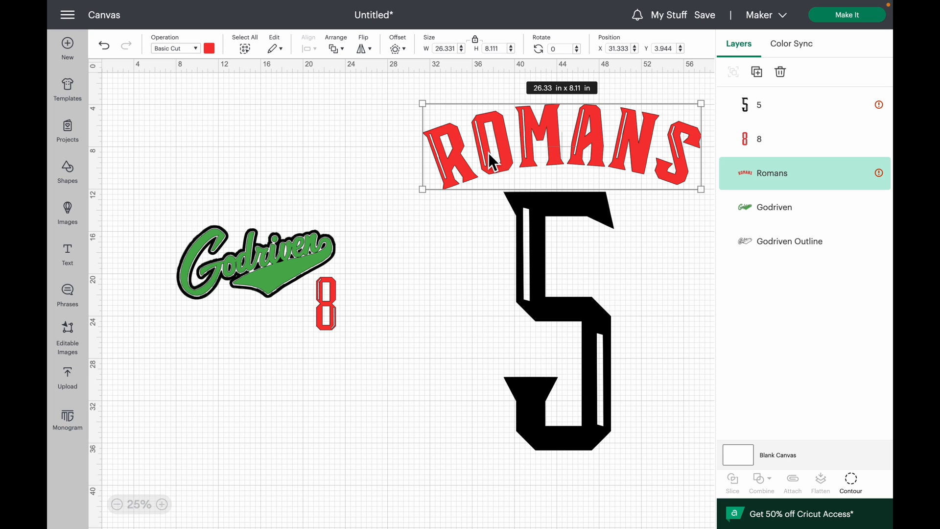
{"action": "left_click", "coordinate": [446, 49]}
{"action": "type", "text": "10"}
{"action": "key", "text": "Return"}
{"action": "left_click_drag", "start_coordinate": [487, 123], "coordinate": [572, 149]}
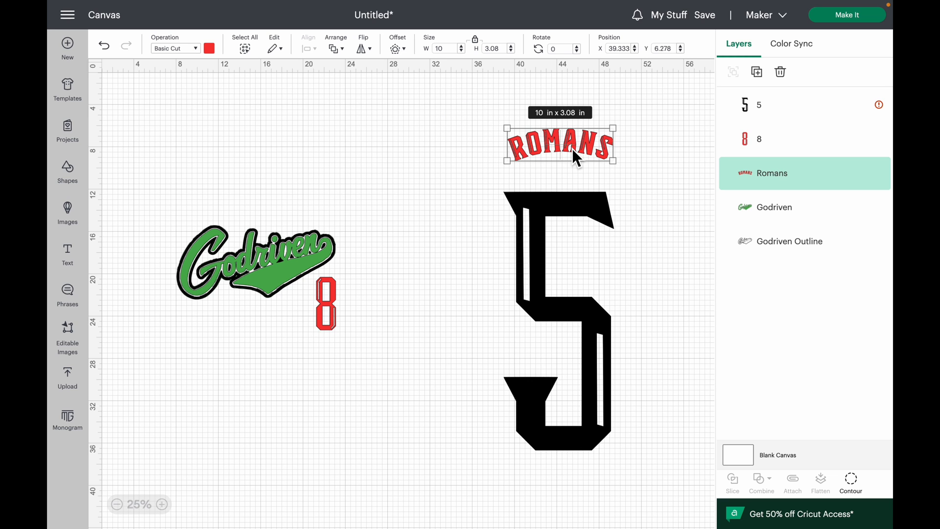
- Set the 5's height to 11 in and move it centered just below the Romans lettering
{"action": "left_click", "coordinate": [568, 253]}
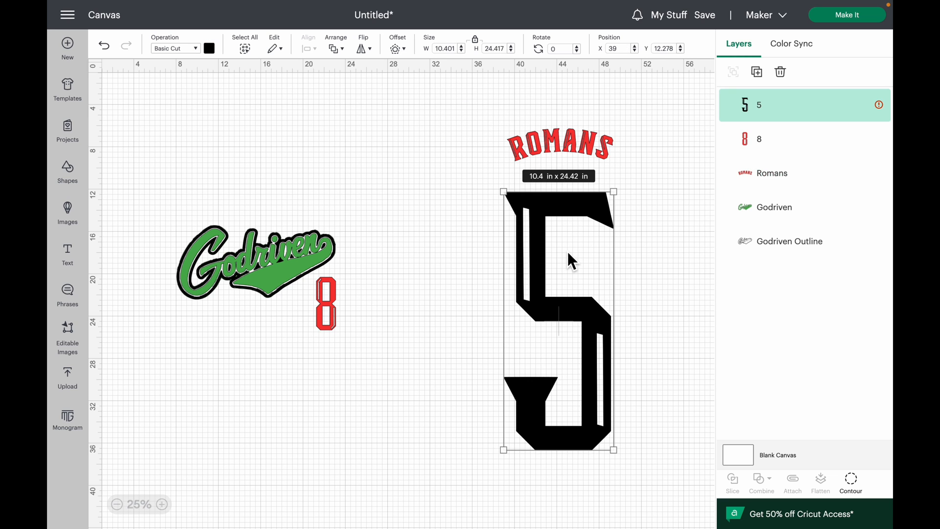
{"action": "double_click", "coordinate": [487, 53]}
{"action": "type", "text": "11"}
{"action": "key", "text": "Return"}
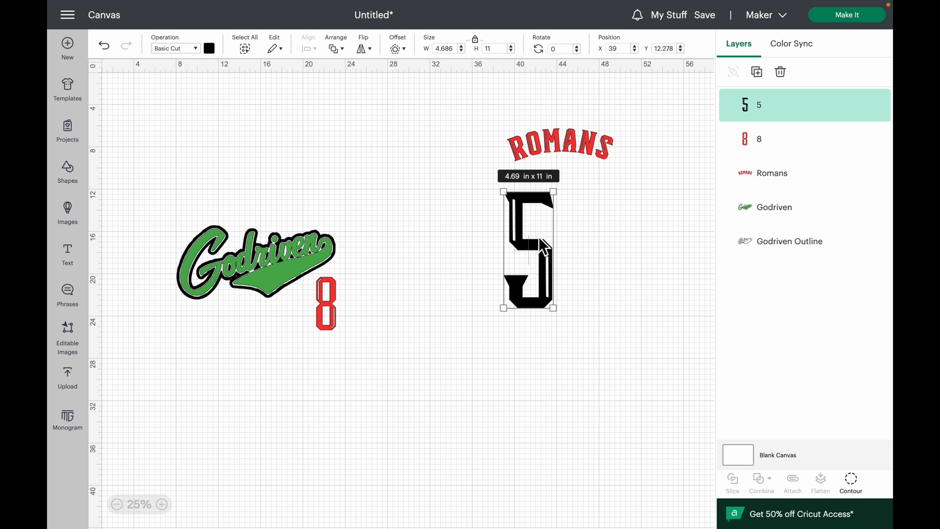
{"action": "left_click_drag", "start_coordinate": [540, 238], "coordinate": [570, 219]}
{"action": "left_click", "coordinate": [168, 509]}
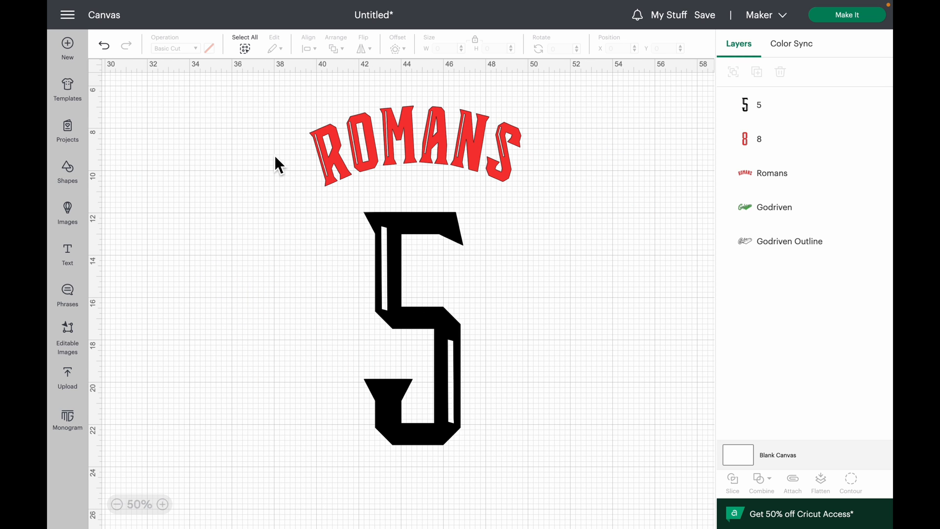
- Move the Godriven logo, its outline and the 8 together next to the Romans design, to about X 22.35, Y 10.94
{"action": "left_click", "coordinate": [117, 504]}
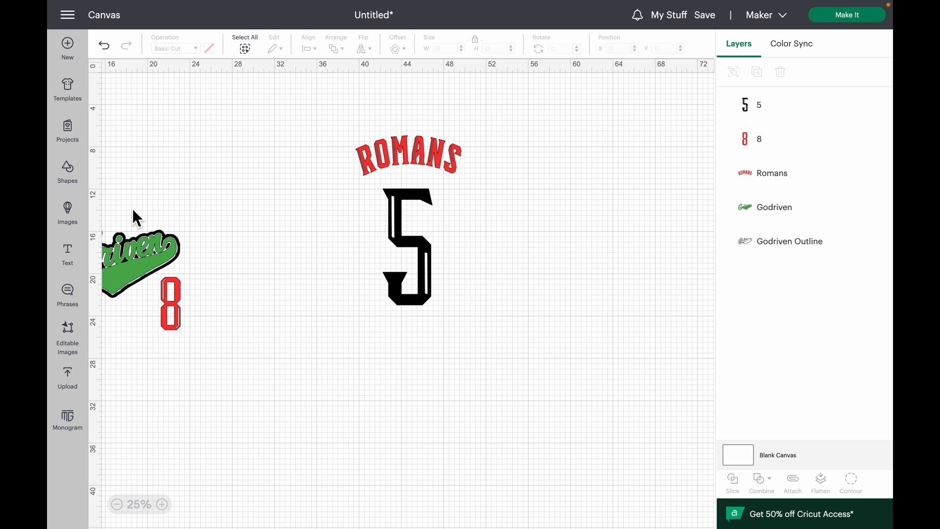
{"action": "left_click_drag", "start_coordinate": [139, 195], "coordinate": [191, 345]}
{"action": "left_click_drag", "start_coordinate": [162, 269], "coordinate": [313, 221]}
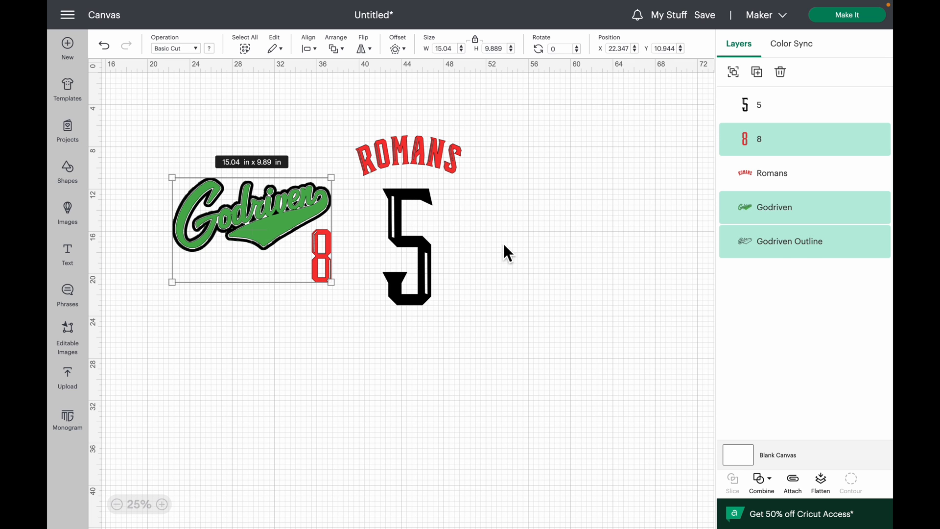
{"action": "left_click", "coordinate": [528, 255]}
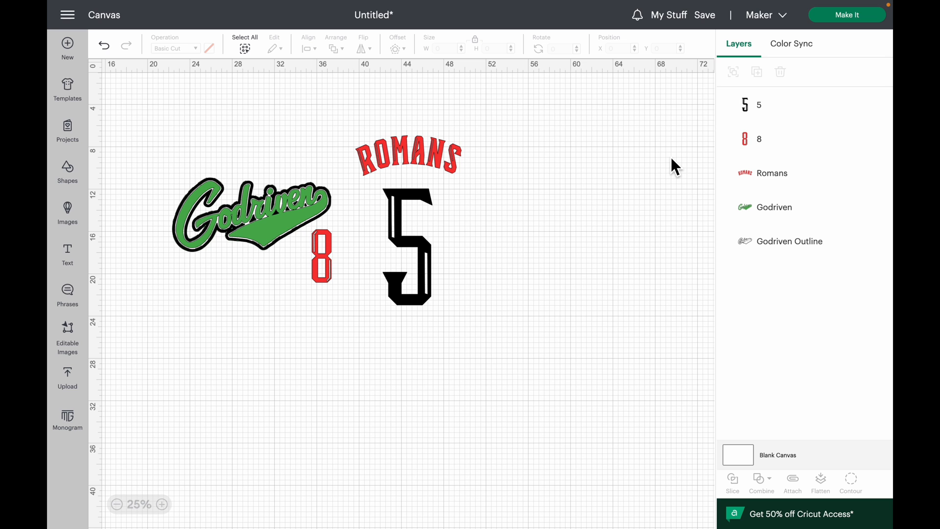
- Send the design to cut preparation, accept the larger mat, and mirror the black 12 in x 24 in mat
{"action": "left_click", "coordinate": [839, 18]}
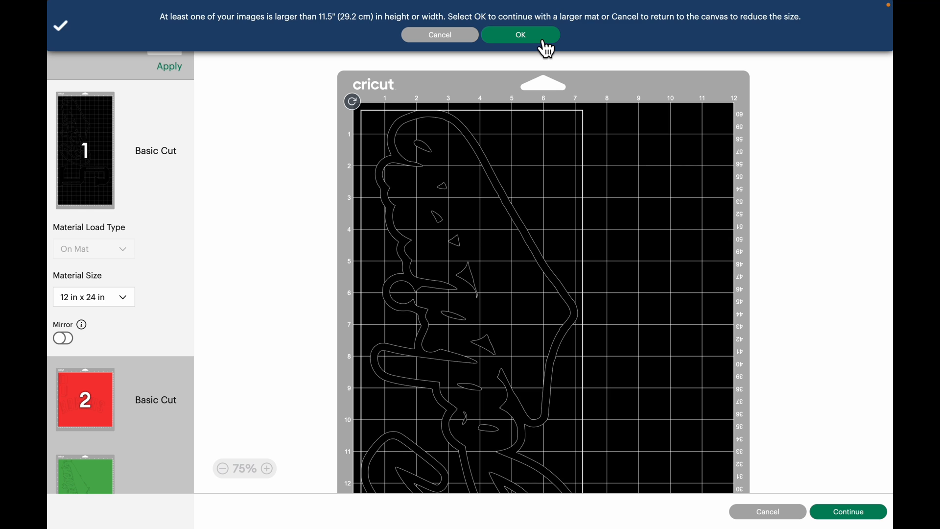
{"action": "left_click", "coordinate": [545, 42]}
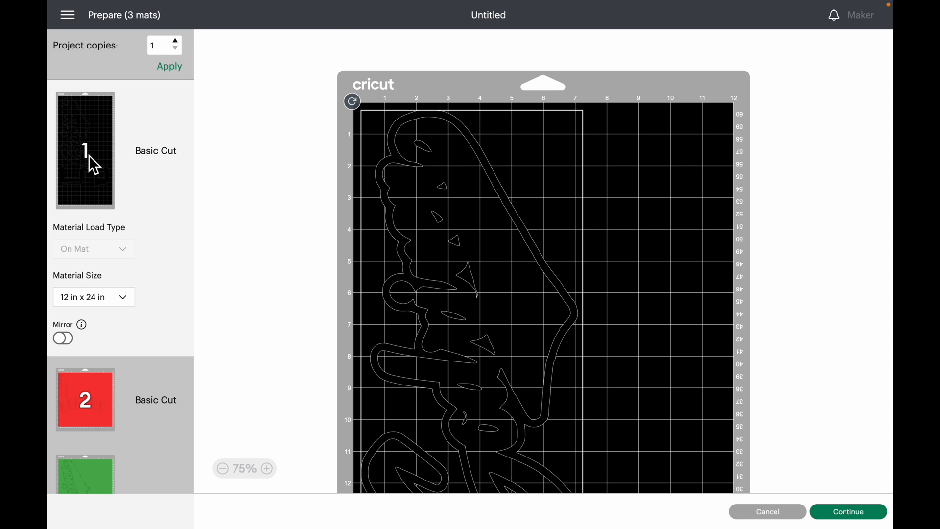
{"action": "scroll", "coordinate": [560, 157], "scroll_direction": "down", "scroll_amount": 8}
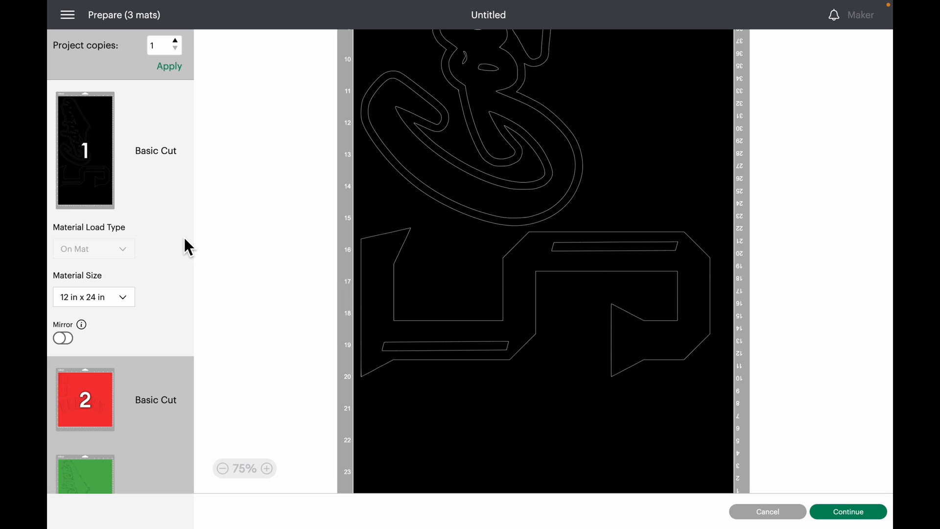
{"action": "left_click", "coordinate": [68, 342]}
{"action": "scroll", "coordinate": [503, 289], "scroll_direction": "up", "scroll_amount": 5}
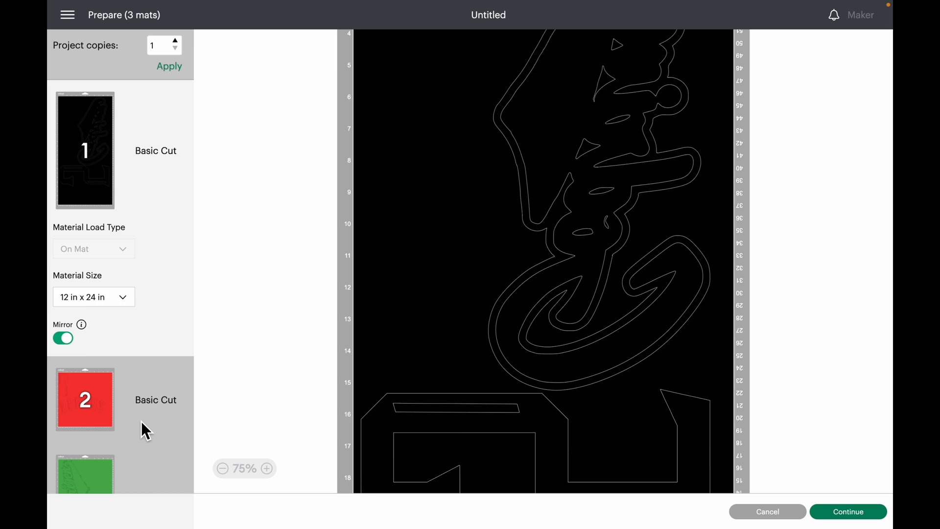
- Mirror the red mat and move the Romans lettering up to its top edge, with the 8 shifted towards the right edge
{"action": "left_click", "coordinate": [141, 421]}
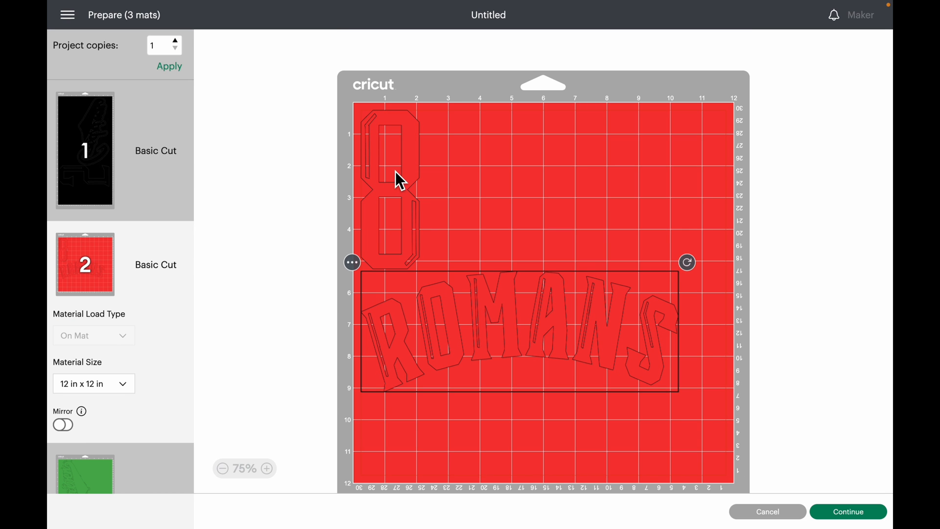
{"action": "left_click", "coordinate": [63, 425]}
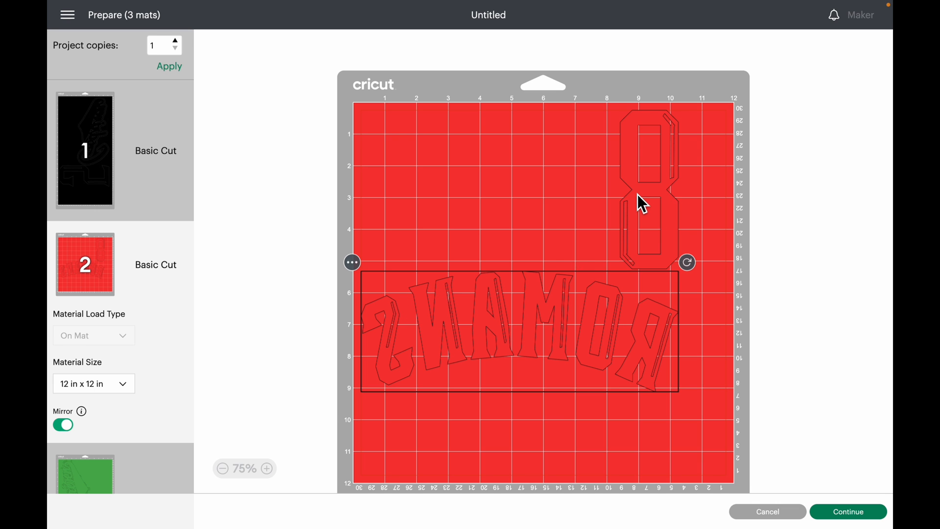
{"action": "left_click_drag", "start_coordinate": [638, 194], "coordinate": [687, 194]}
{"action": "left_click_drag", "start_coordinate": [550, 354], "coordinate": [472, 329]}
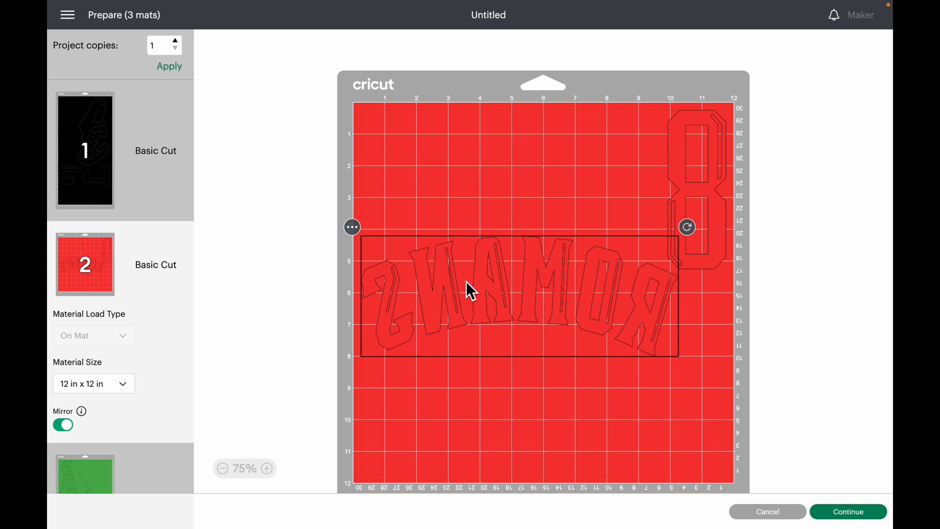
{"action": "left_click_drag", "start_coordinate": [588, 289], "coordinate": [557, 294]}
{"action": "left_click_drag", "start_coordinate": [557, 292], "coordinate": [557, 291]}
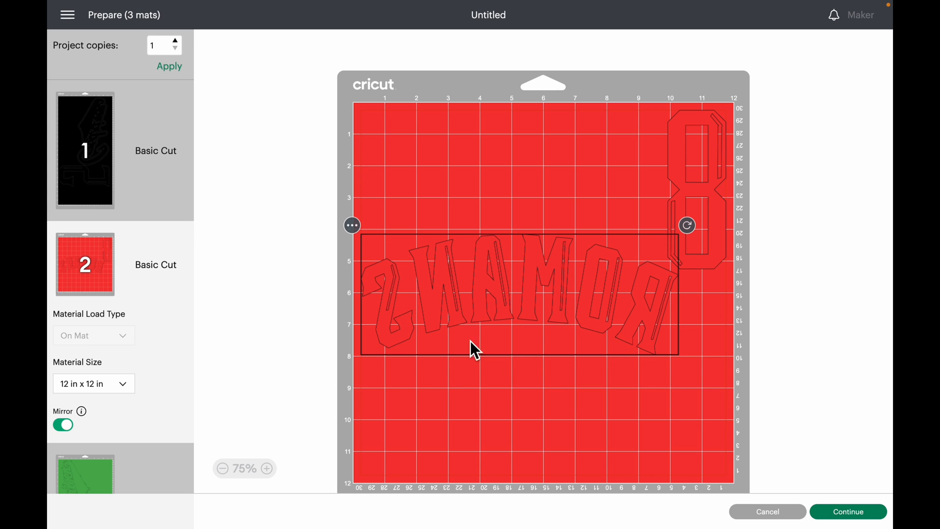
{"action": "left_click_drag", "start_coordinate": [525, 299], "coordinate": [452, 125]}
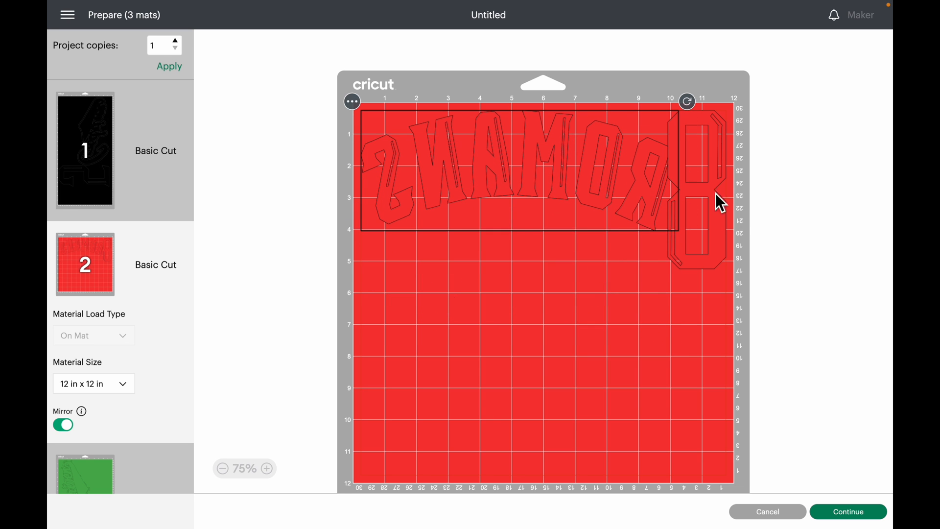
- Rotate the 8 on the red mat 90° clockwise and nest it under the arch of the Romans lettering
{"action": "left_click_drag", "start_coordinate": [677, 229], "coordinate": [492, 287]}
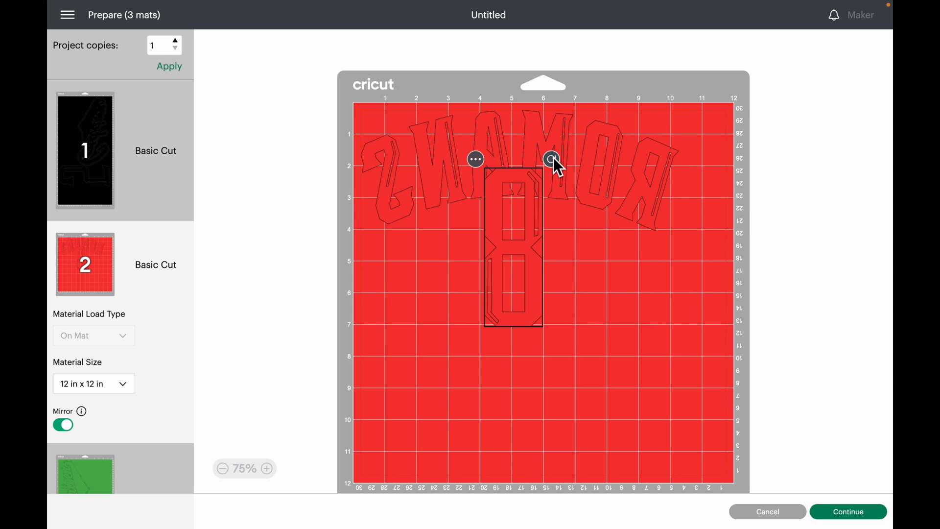
{"action": "left_click_drag", "start_coordinate": [553, 160], "coordinate": [571, 284]}
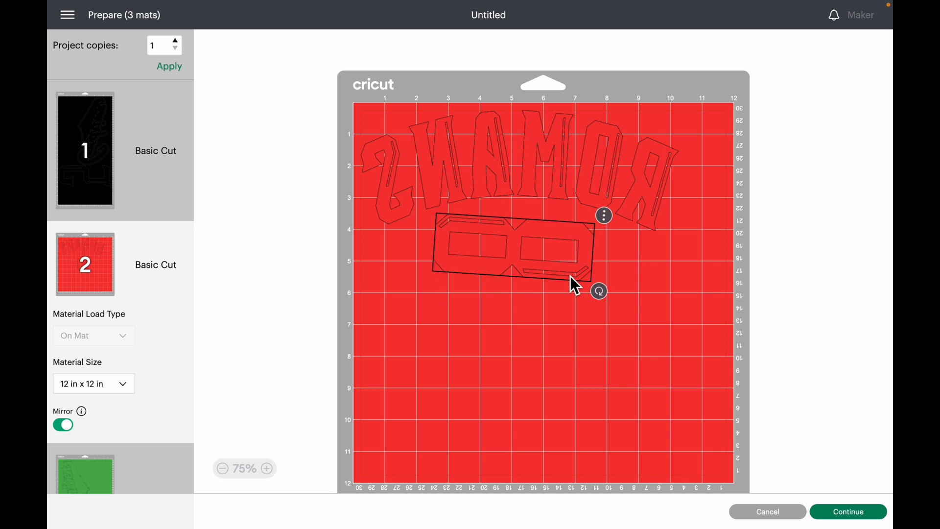
{"action": "left_click", "coordinate": [549, 167]}
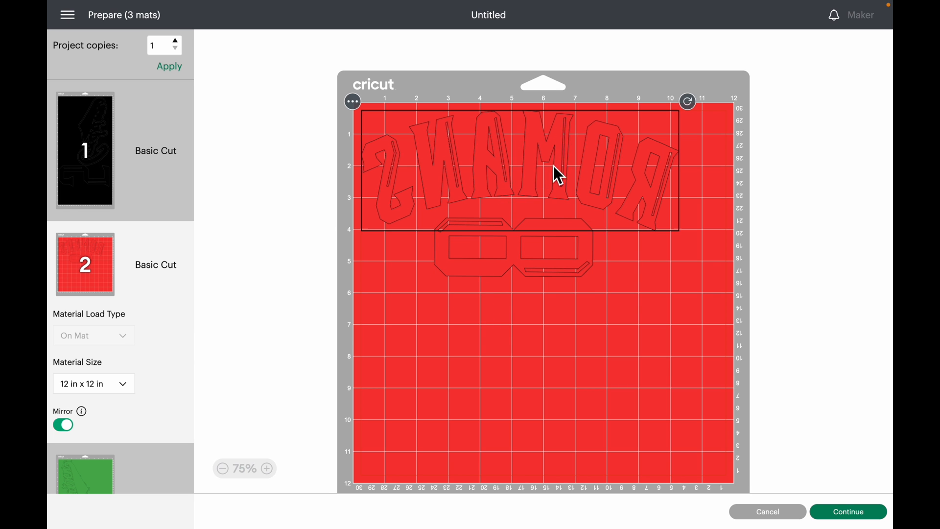
{"action": "left_click_drag", "start_coordinate": [552, 252], "coordinate": [554, 245]}
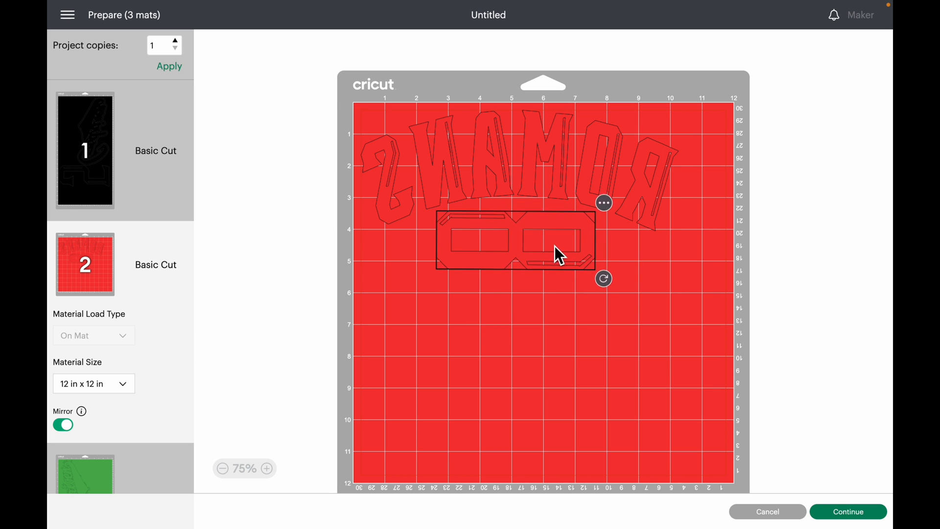
- Mirror the green mat that holds the Godriven logo and check its flipped layout
{"action": "left_click", "coordinate": [163, 478]}
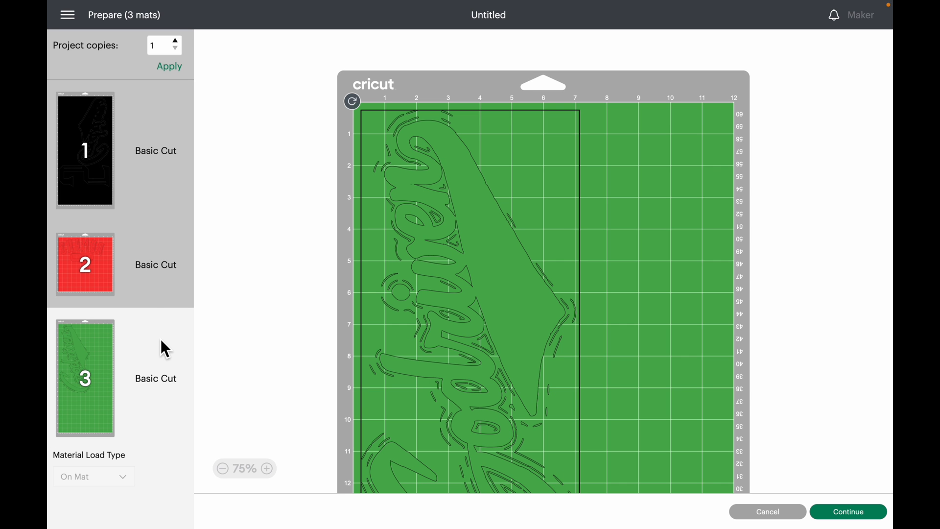
{"action": "scroll", "coordinate": [164, 345], "scroll_direction": "down", "scroll_amount": 3}
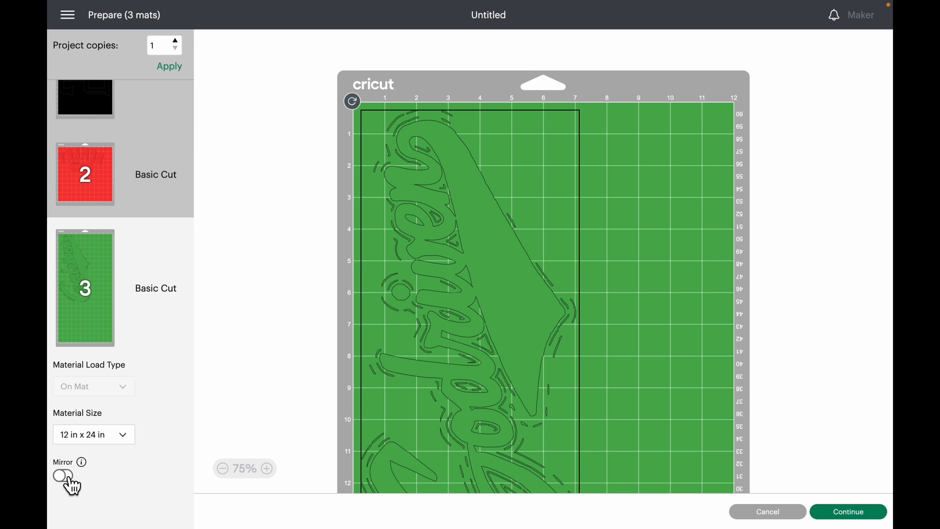
{"action": "left_click", "coordinate": [67, 477]}
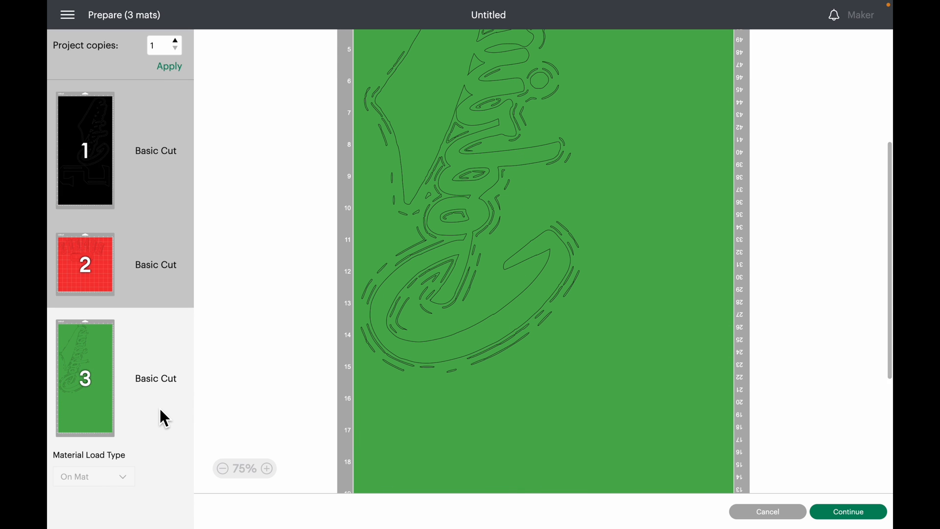
{"action": "scroll", "coordinate": [161, 411], "scroll_direction": "down", "scroll_amount": 2}
{"action": "scroll", "coordinate": [164, 419], "scroll_direction": "down", "scroll_amount": 1}
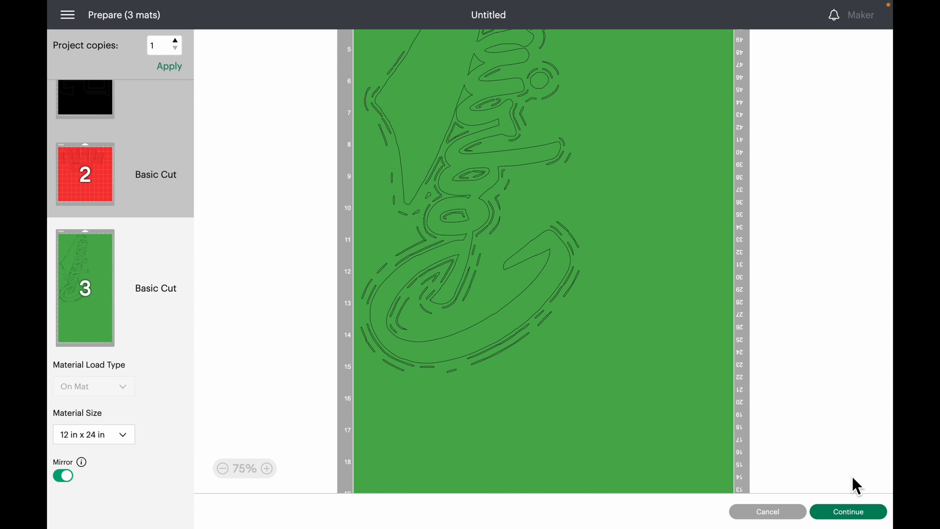
- Continue to the cutting setup, set the base material to Glitter Iron-On and the pressure to More
{"action": "left_click", "coordinate": [857, 521]}
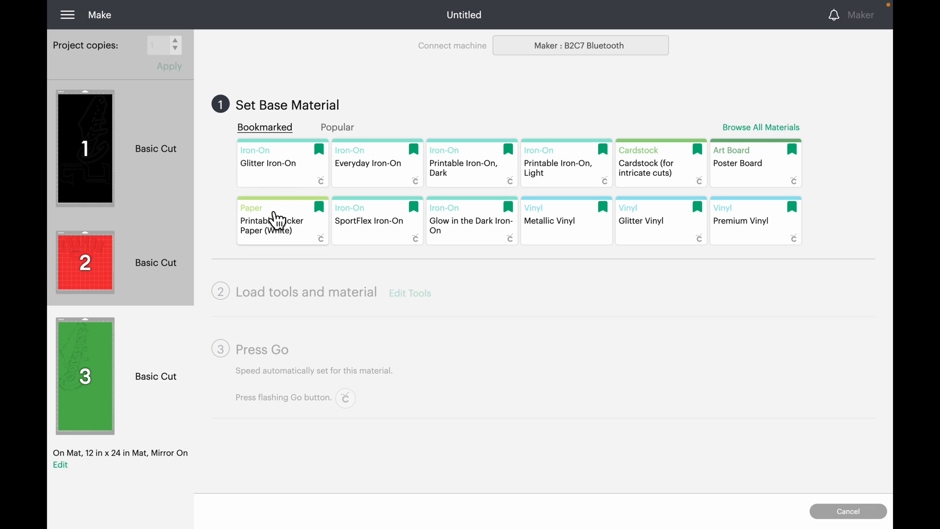
{"action": "left_click", "coordinate": [281, 185]}
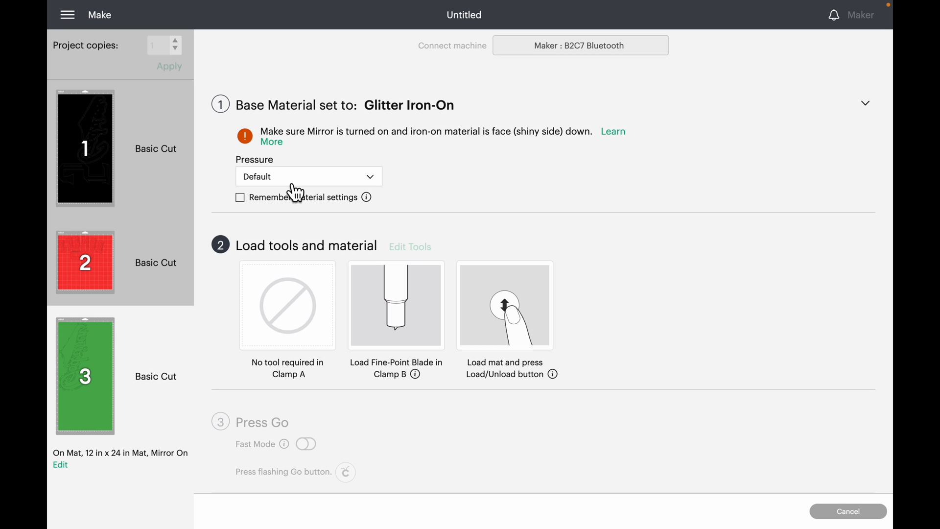
{"action": "left_click", "coordinate": [293, 182]}
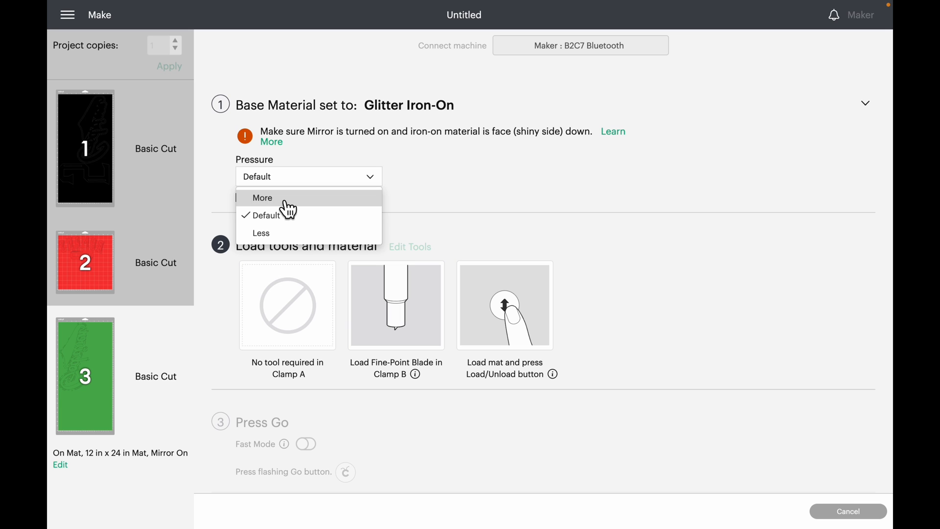
{"action": "left_click", "coordinate": [287, 200]}
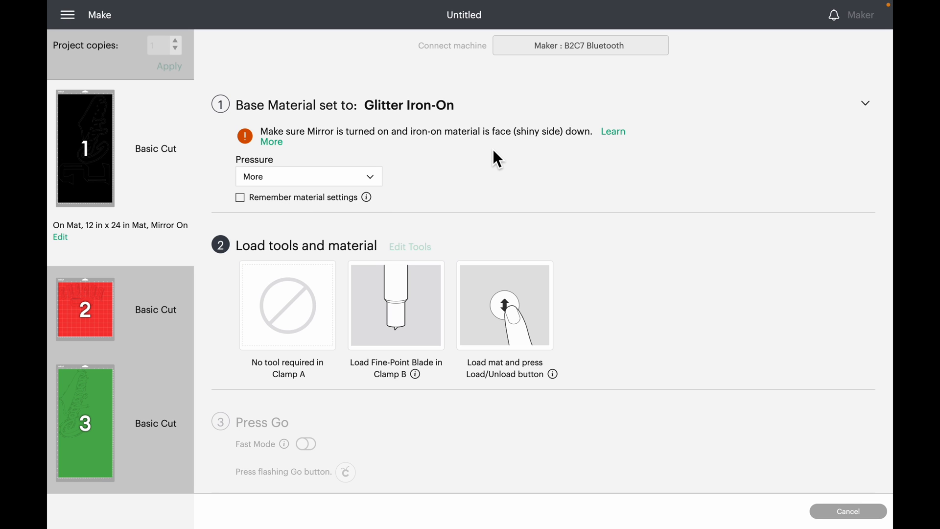